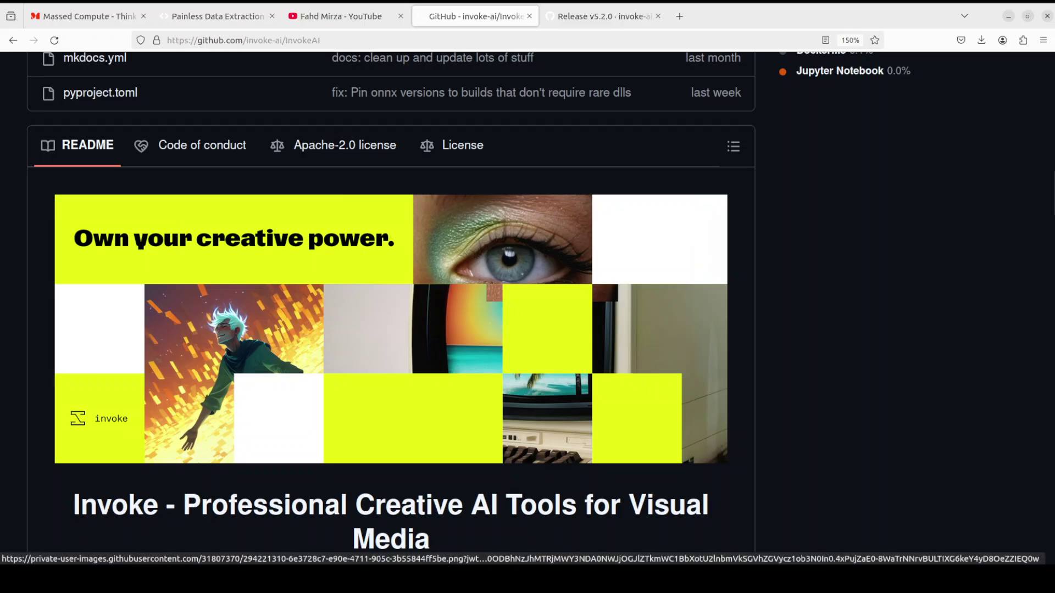
Step: View the Massed Compute home page and return to the InvokeAI repository page
{"action": "key", "text": "ctrl+1"}
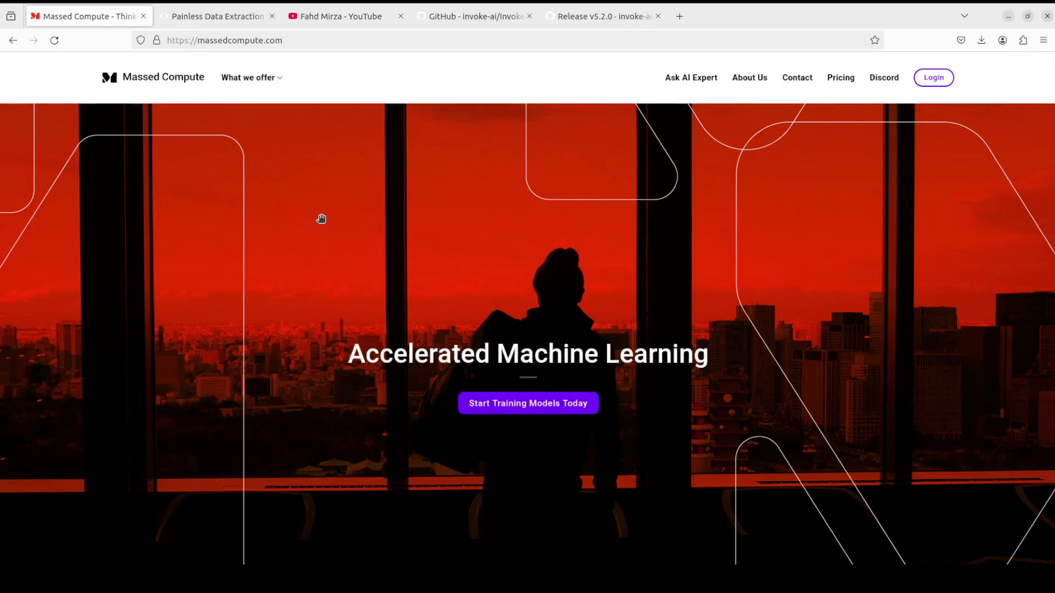
{"action": "left_click", "coordinate": [450, 16]}
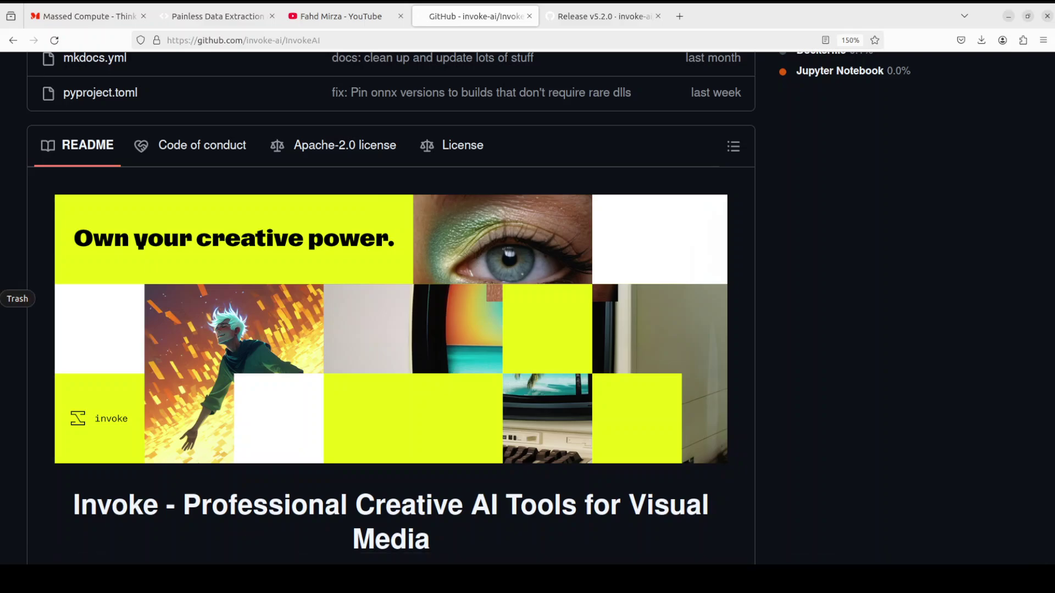
Step: Switch to the terminal and check the graphics card status with nvidia-smi
{"action": "key", "text": "alt+Tab"}
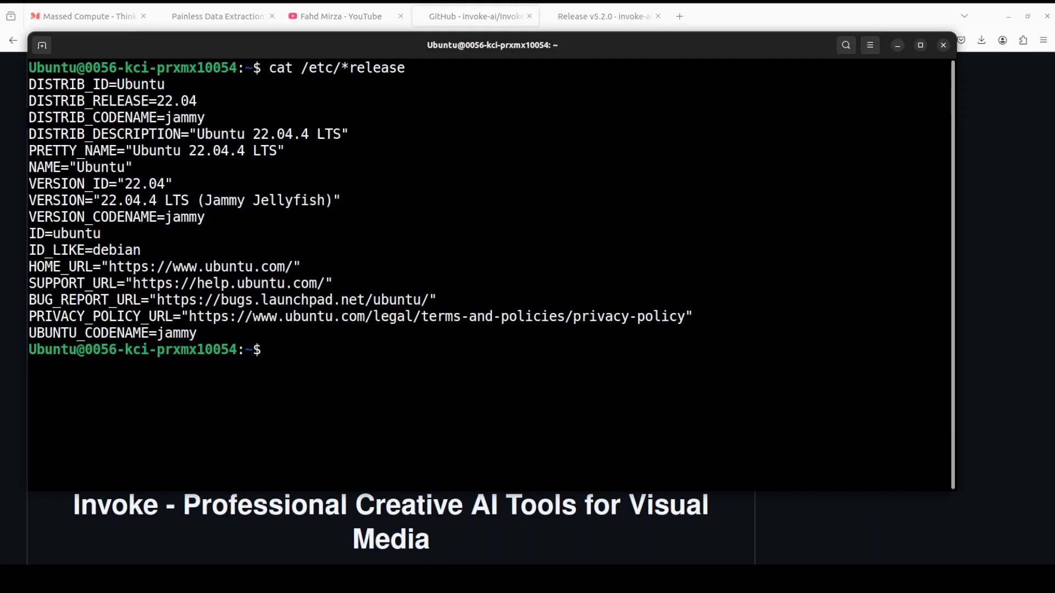
{"action": "key", "text": "Up"}
{"action": "key", "text": "Up"}
{"action": "key", "text": "Up"}
{"action": "key", "text": "Return"}
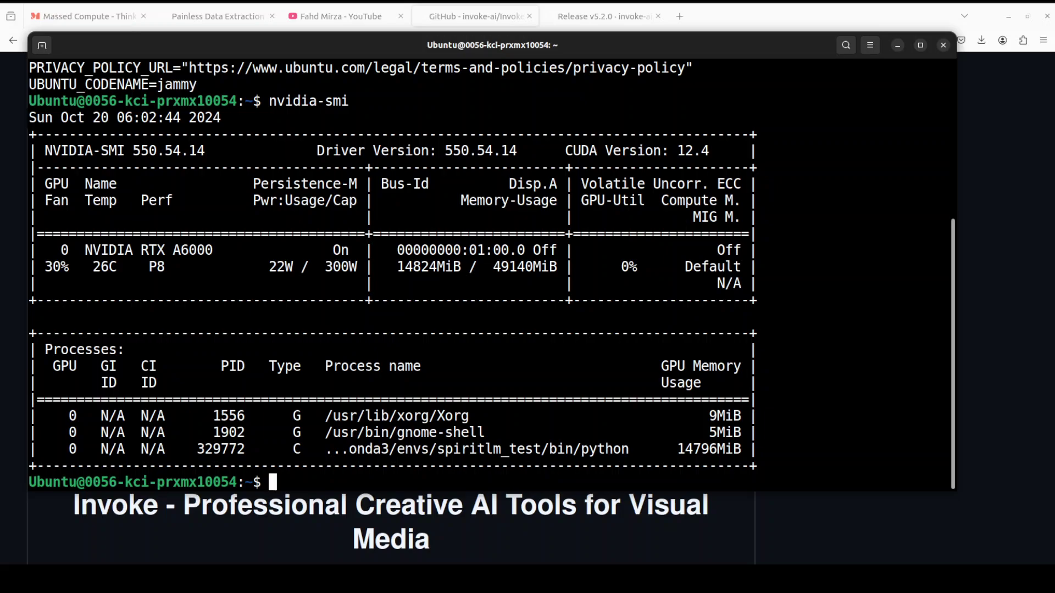
Step: Clear the terminal, then run the copied commands that create and activate a Python 3.11 conda environment named ai
{"action": "type", "text": "clear"}
{"action": "key", "text": "Return"}
{"action": "right_click", "coordinate": [393, 110]}
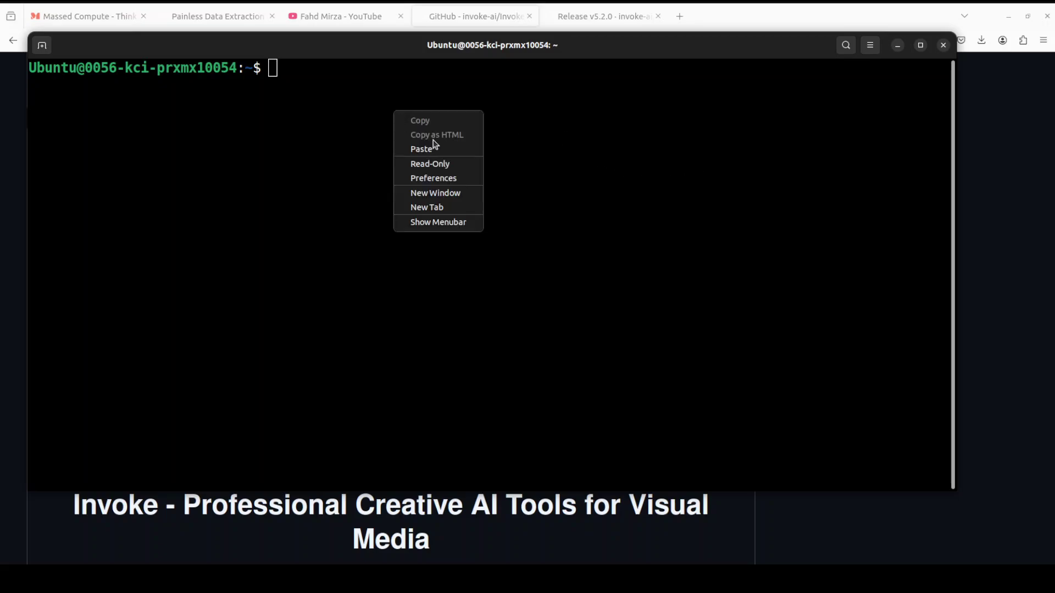
{"action": "left_click", "coordinate": [422, 149]}
{"action": "key", "text": "Return"}
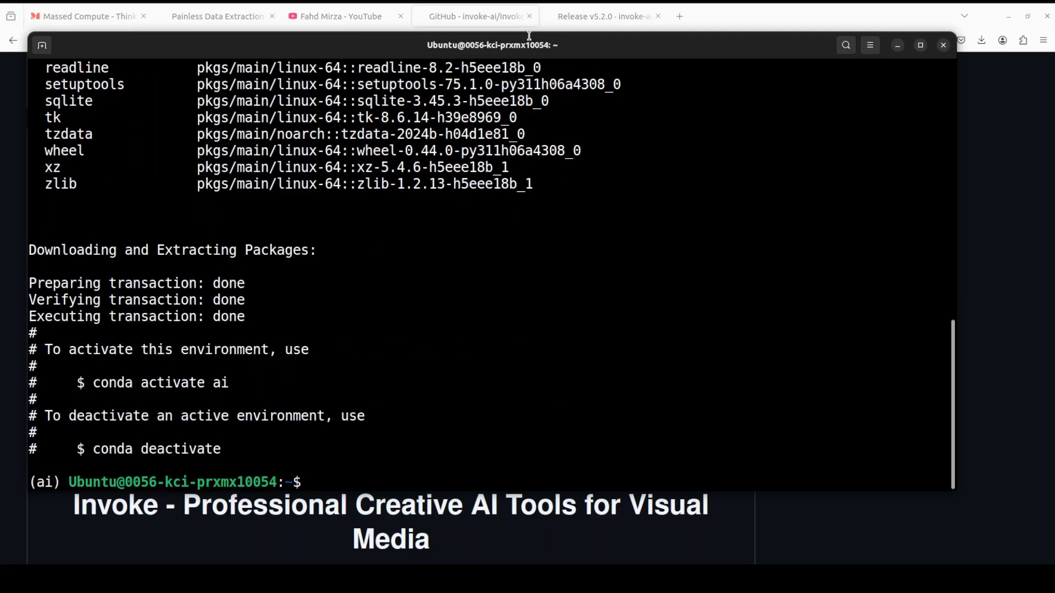
Step: In the browser, download InvokeAI-installer-v5.2.0.zip from the v5.2.0 release assets into the Downloads folder
{"action": "left_click", "coordinate": [483, 17]}
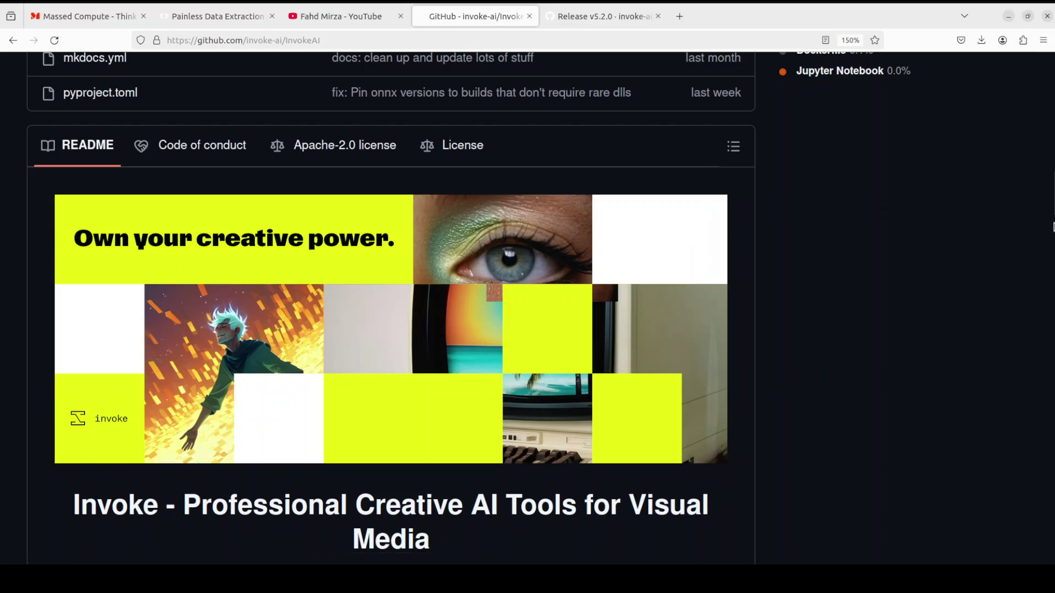
{"action": "left_click_drag", "start_coordinate": [1052, 197], "coordinate": [1052, 141]}
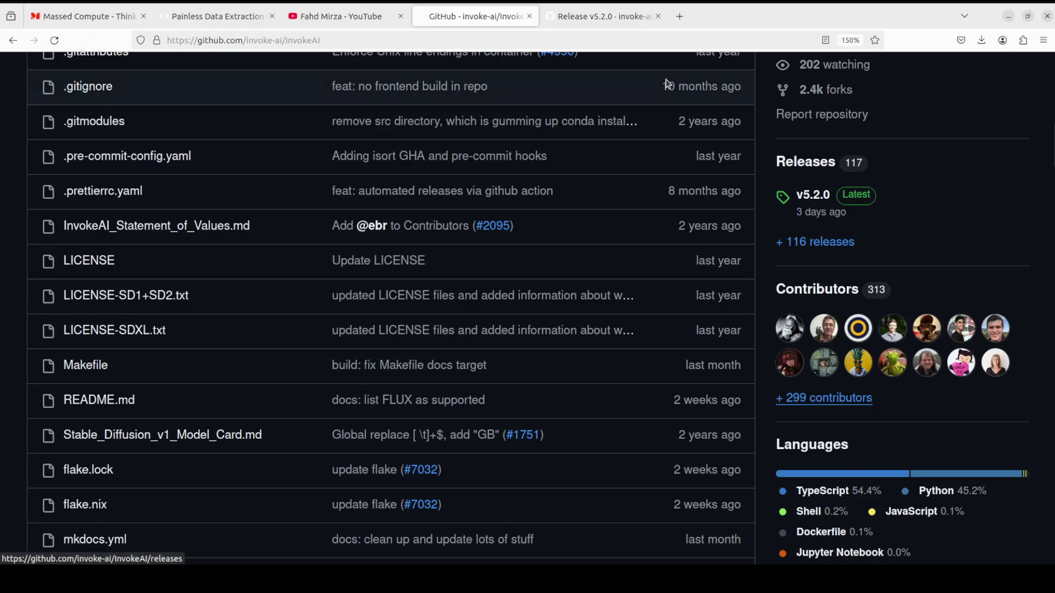
{"action": "left_click", "coordinate": [579, 18]}
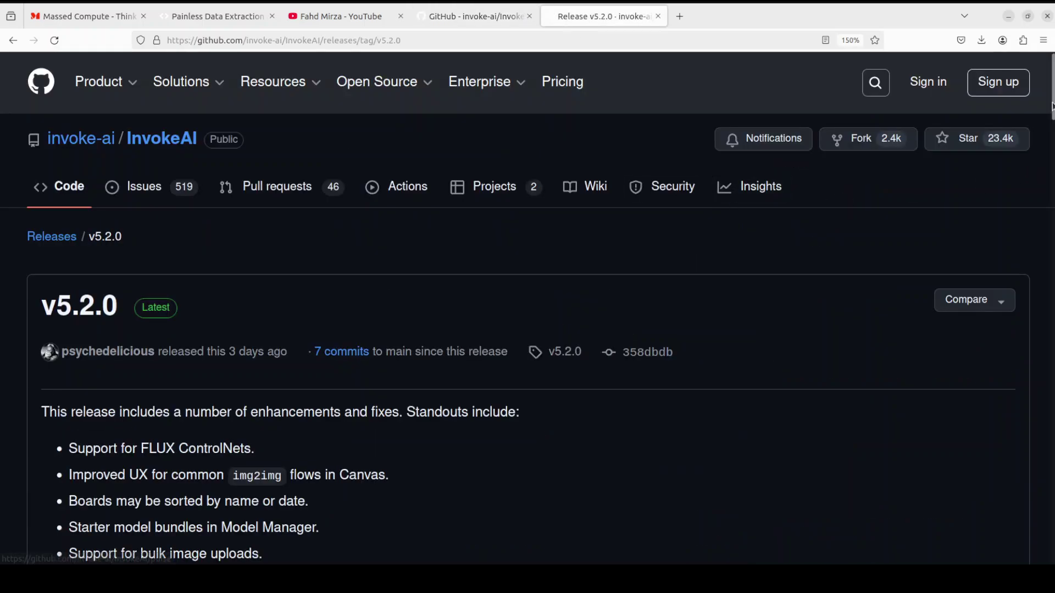
{"action": "left_click_drag", "start_coordinate": [1052, 78], "coordinate": [1047, 555]}
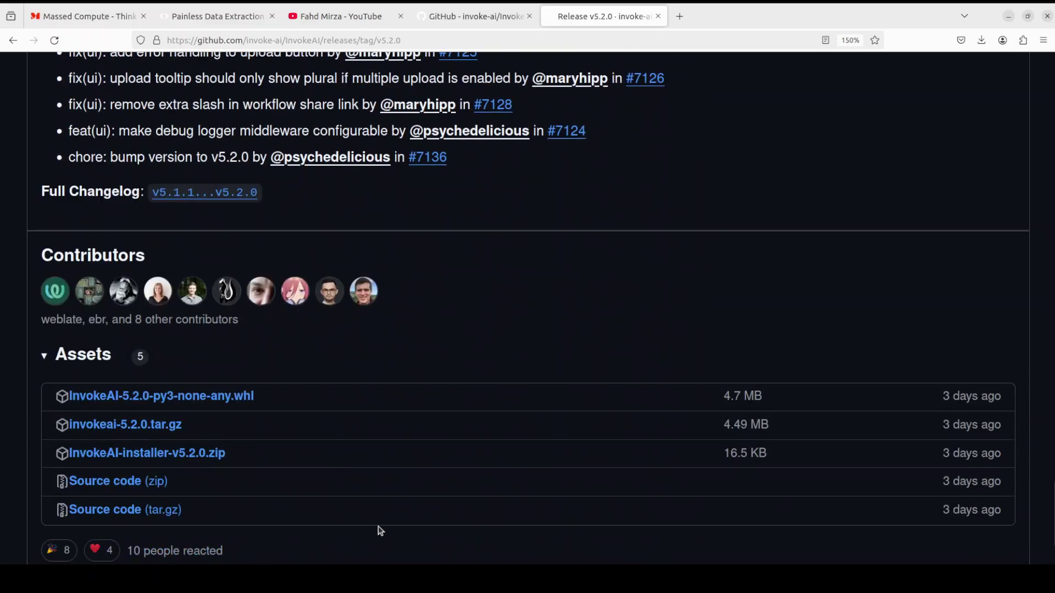
{"action": "right_click", "coordinate": [121, 457]}
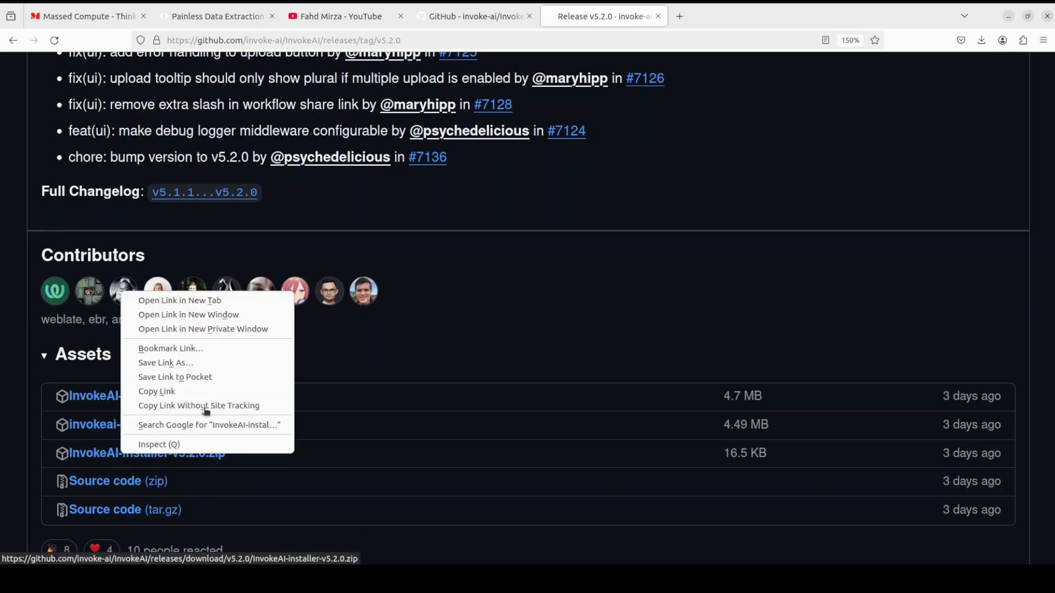
{"action": "left_click", "coordinate": [156, 364]}
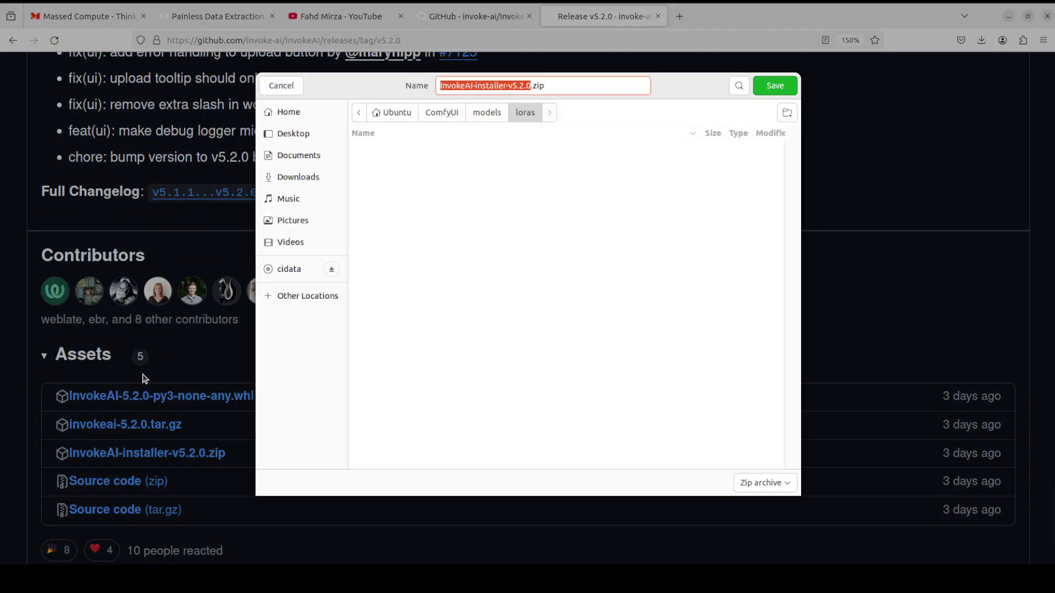
{"action": "left_click", "coordinate": [291, 178]}
{"action": "left_click", "coordinate": [777, 88]}
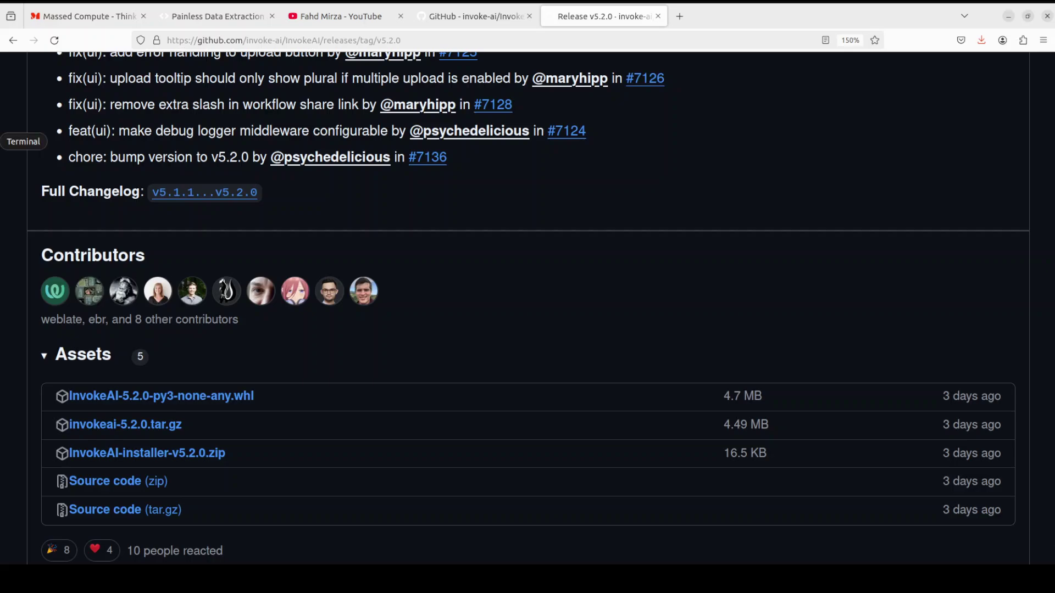
Step: Switch to the terminal, change to the Downloads directory and list its files with ls -ltr
{"action": "left_click", "coordinate": [11, 141]}
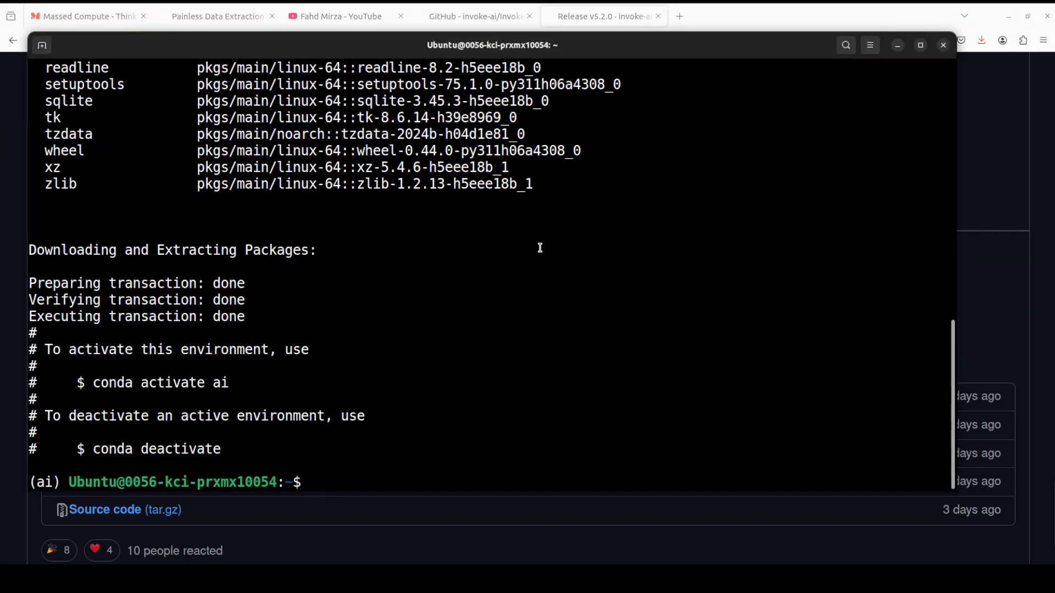
{"action": "type", "text": "cd Dwon"}
{"action": "key", "text": "BackSpace"}
{"action": "key", "text": "BackSpace"}
{"action": "key", "text": "BackSpace"}
{"action": "type", "text": "own"}
{"action": "key", "text": "Tab"}
{"action": "key", "text": "Return"}
{"action": "type", "text": "l"}
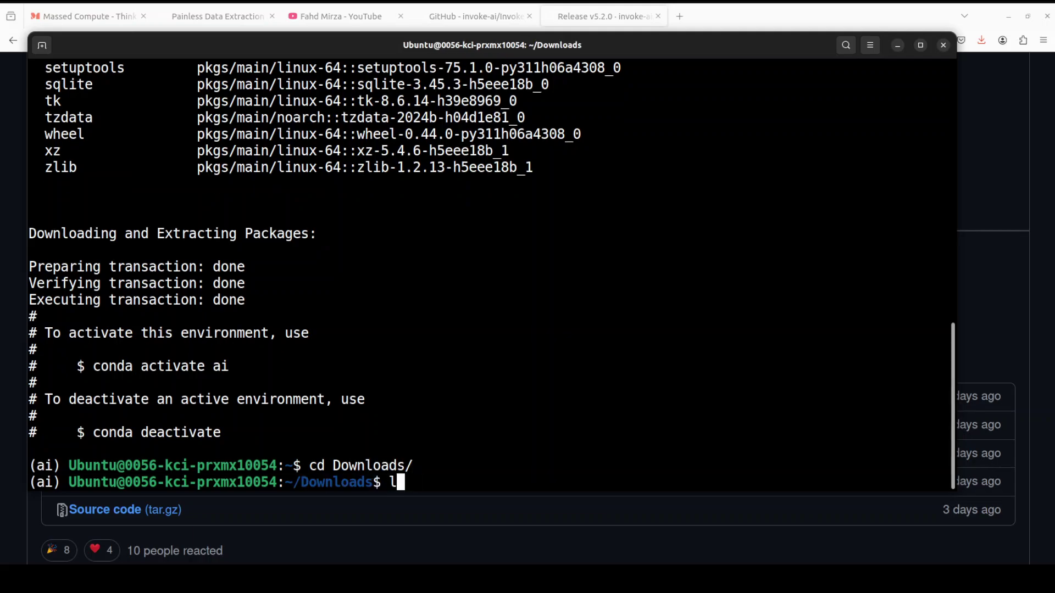
{"action": "type", "text": "s -ltr"}
{"action": "key", "text": "Return"}
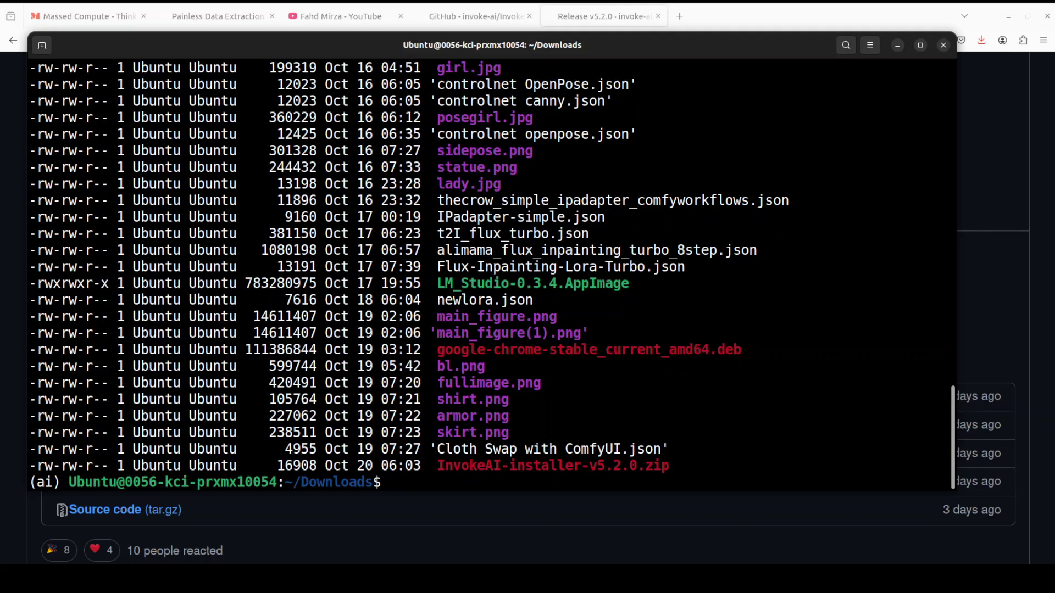
Step: Unzip InvokeAI-installer-v5.2.0.zip in the Downloads directory
{"action": "type", "text": "unzip In"}
{"action": "key", "text": "Tab"}
{"action": "key", "text": "Return"}
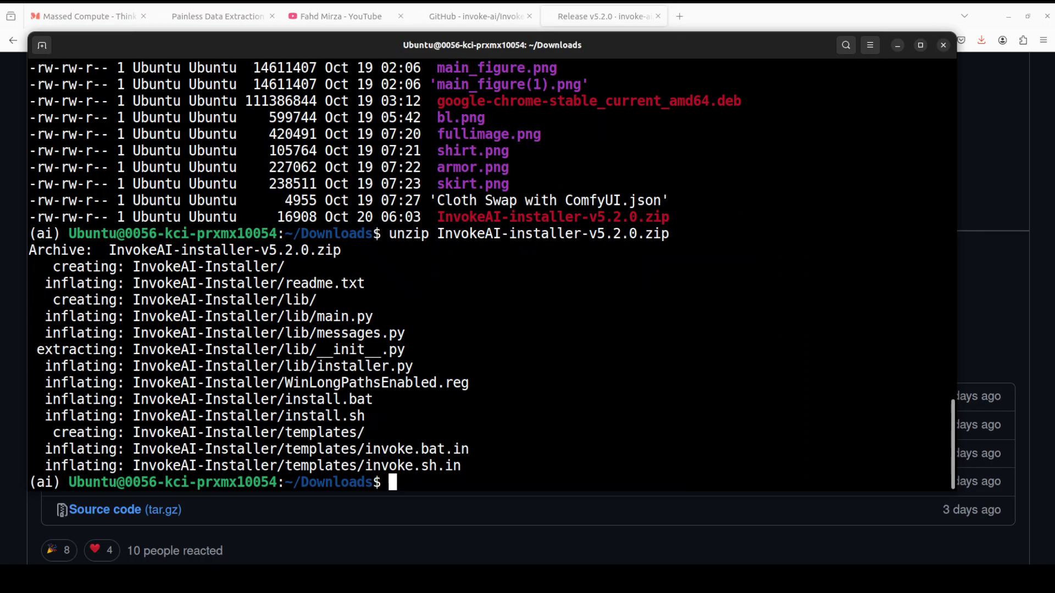
Step: Clear the terminal and change into the extracted InvokeAI-Installer directory
{"action": "type", "text": "clear"}
{"action": "key", "text": "Return"}
{"action": "type", "text": "cd In"}
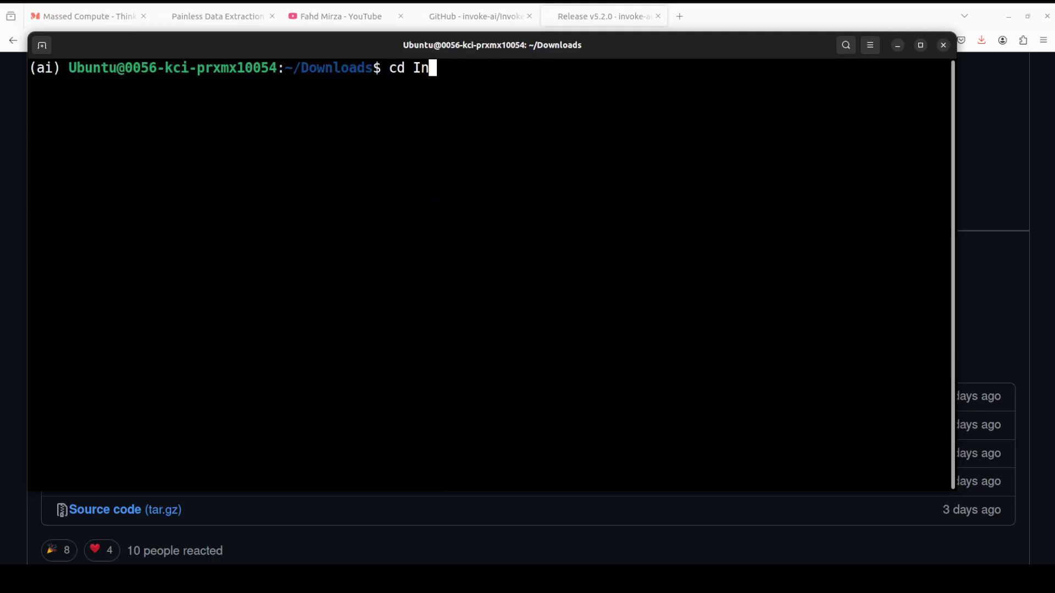
{"action": "key", "text": "Tab"}
{"action": "key", "text": "Return"}
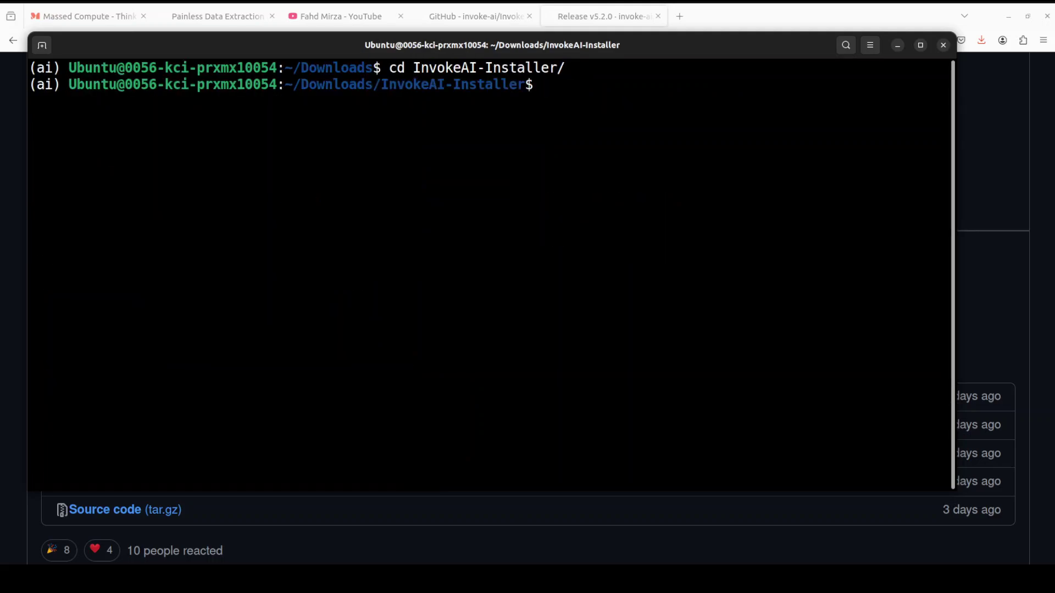
Step: Clear the terminal again and list the InvokeAI-Installer directory's files with ls -ltr
{"action": "type", "text": "CLE"}
{"action": "key", "text": "BackSpace"}
{"action": "key", "text": "BackSpace"}
{"action": "key", "text": "BackSpace"}
{"action": "key", "text": "BackSpace"}
{"action": "key", "text": "BackSpace"}
{"action": "type", "text": "clear"}
{"action": "key", "text": "Return"}
{"action": "type", "text": "ls -ltr"}
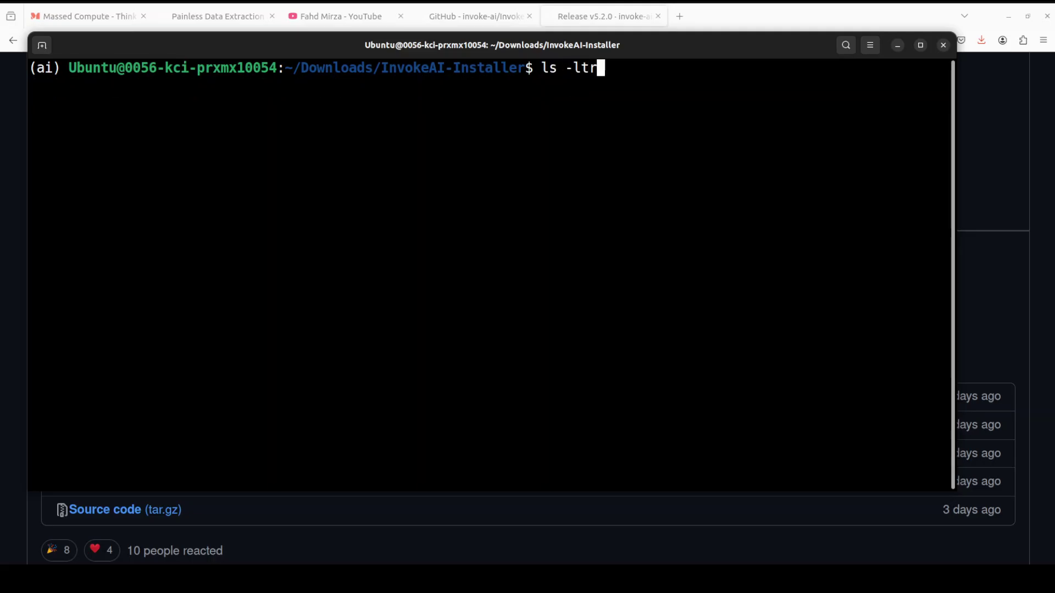
{"action": "key", "text": "Return"}
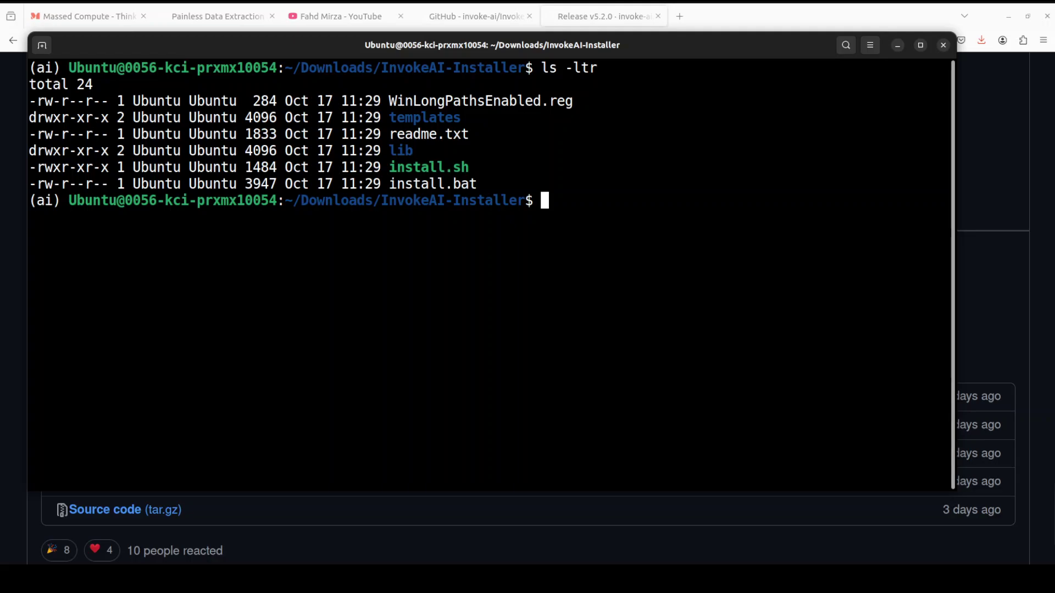
Step: Make install.sh executable for all users with chmod a+x install.sh
{"action": "right_click", "coordinate": [486, 236]}
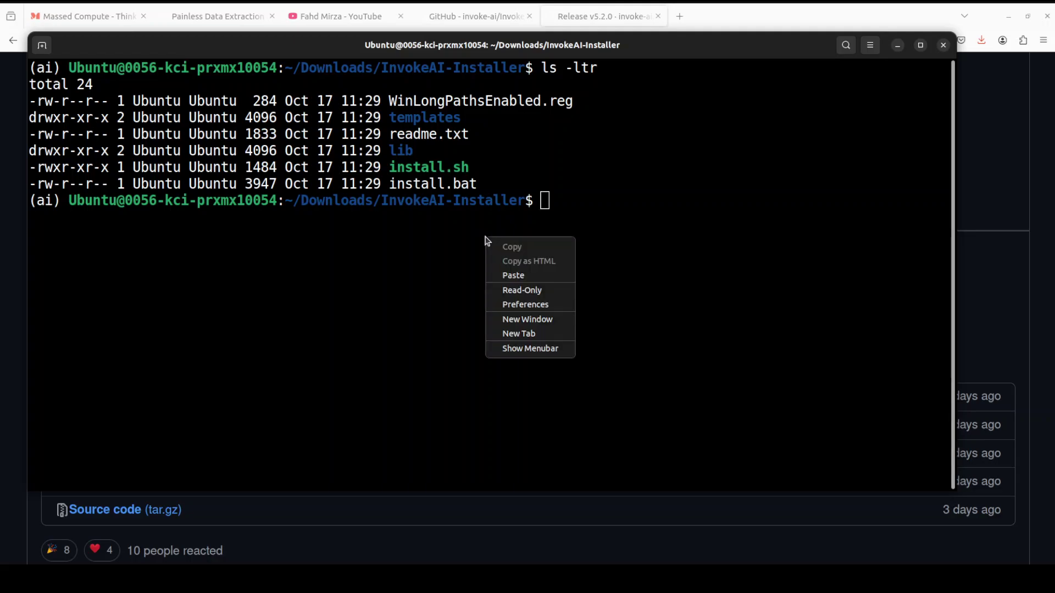
{"action": "left_click", "coordinate": [536, 275]}
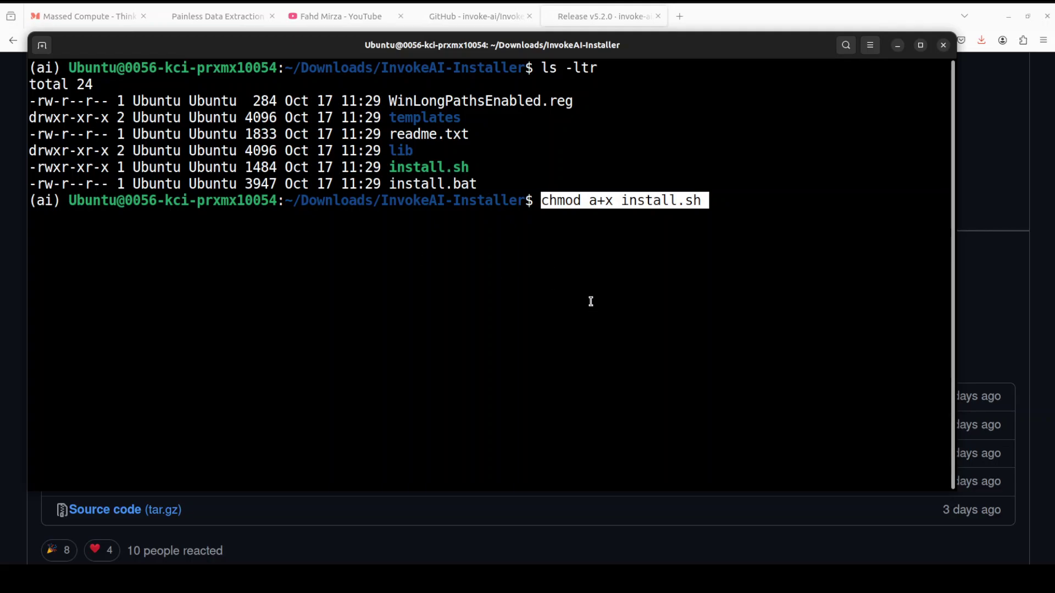
{"action": "key", "text": "Return"}
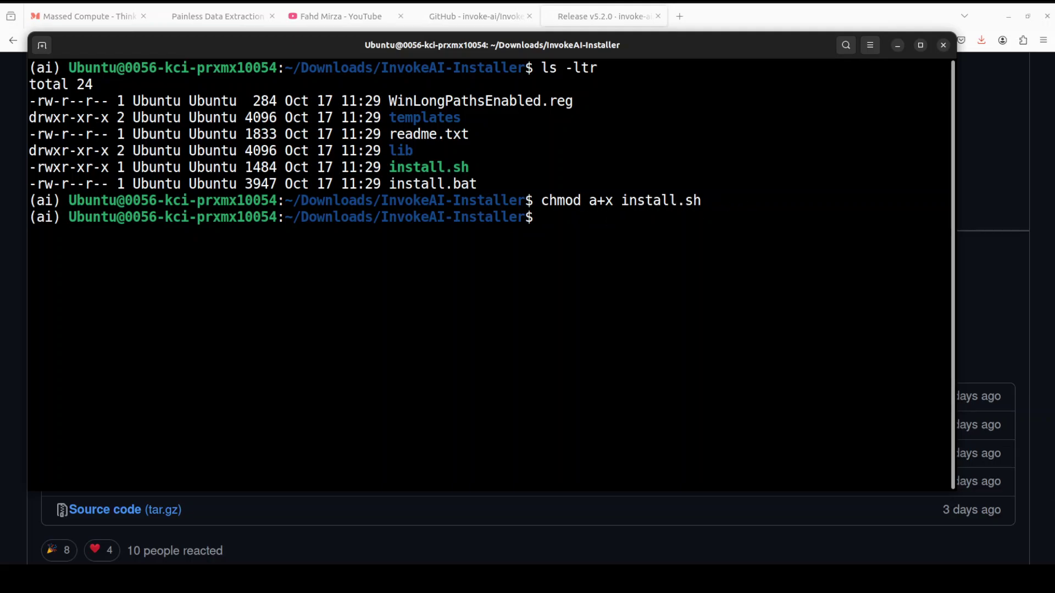
Step: Run ./install.sh and select option 1, an NVIDIA RTX 3060 or newer GPU using CUDA
{"action": "right_click", "coordinate": [460, 252]}
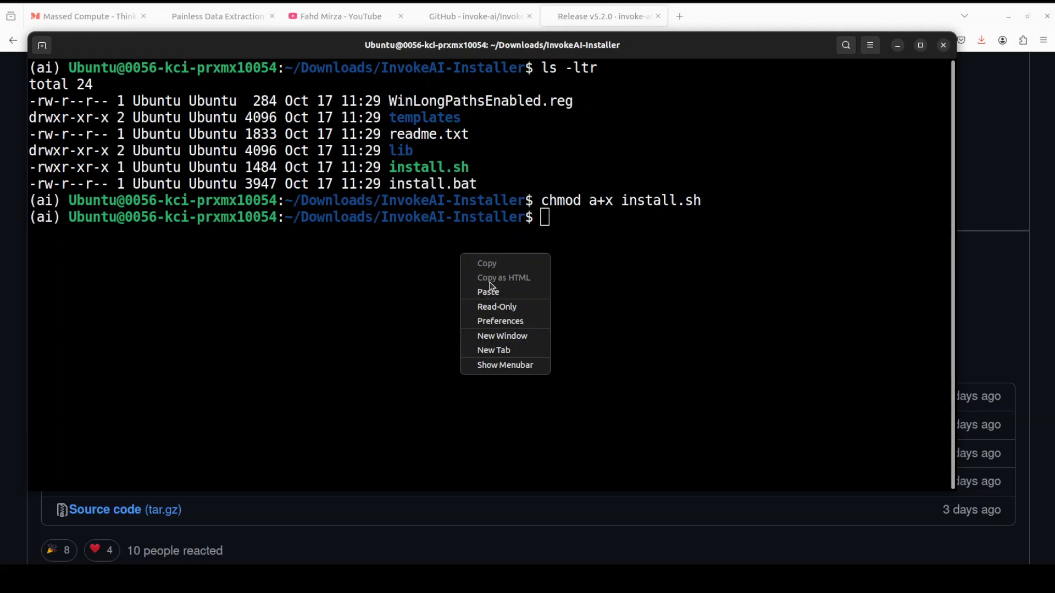
{"action": "left_click", "coordinate": [484, 293]}
{"action": "key", "text": "Return"}
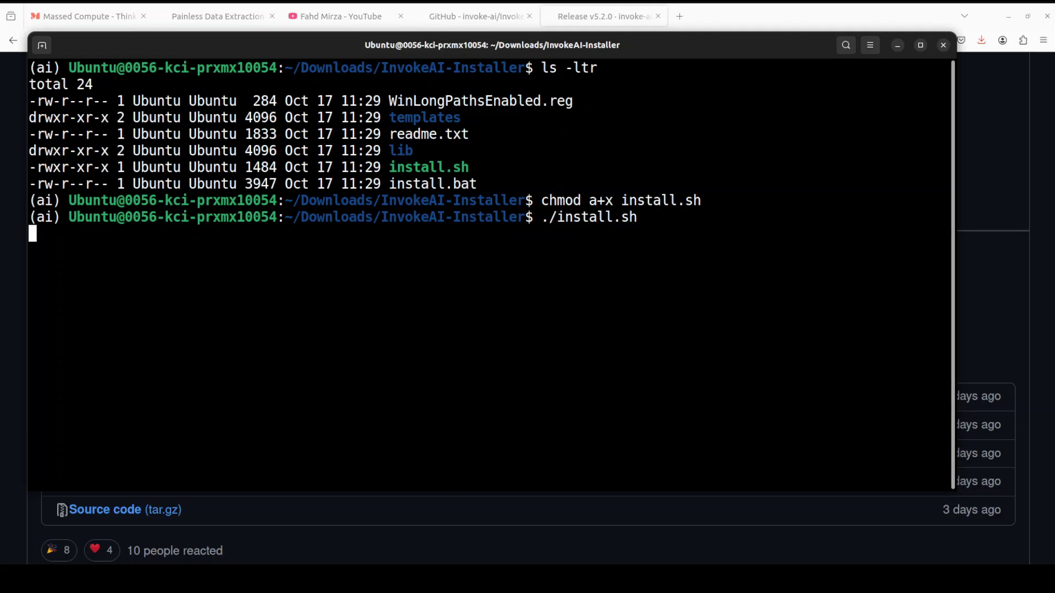
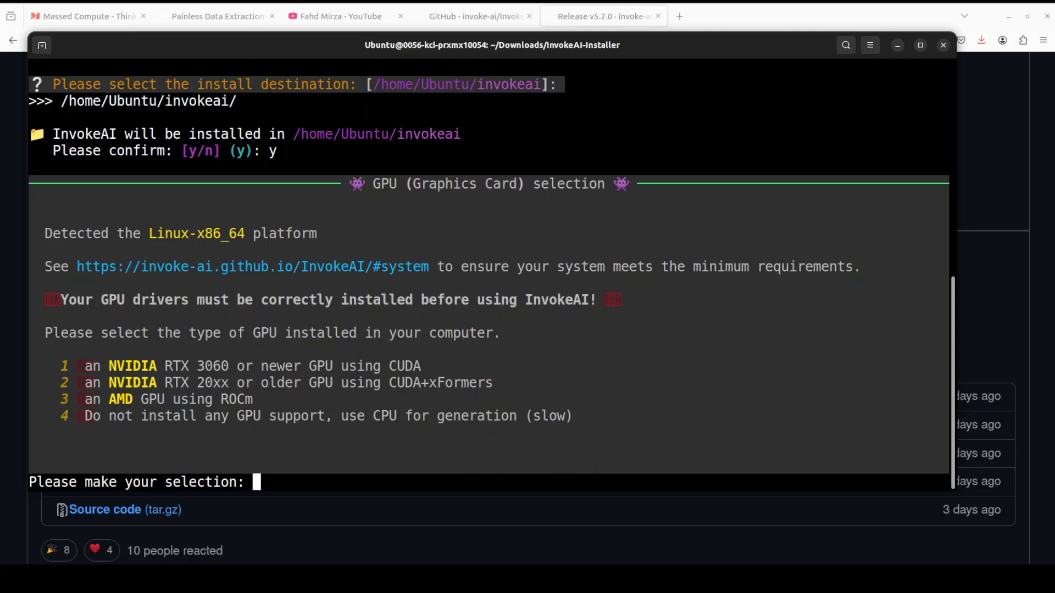
{"action": "type", "text": "1"}
{"action": "key", "text": "Return"}
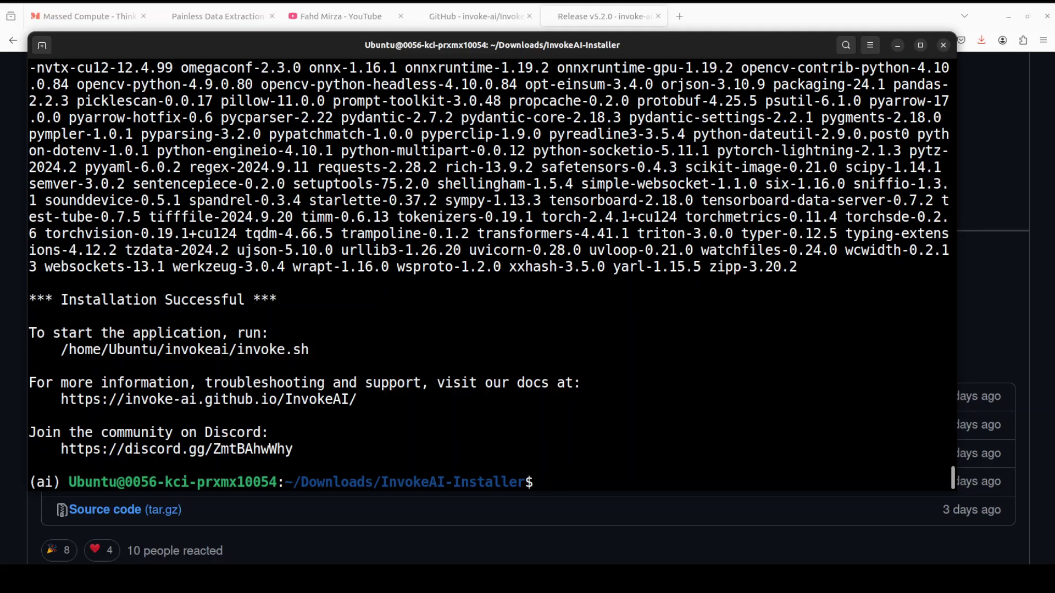
{"action": "right_click", "coordinate": [572, 321]}
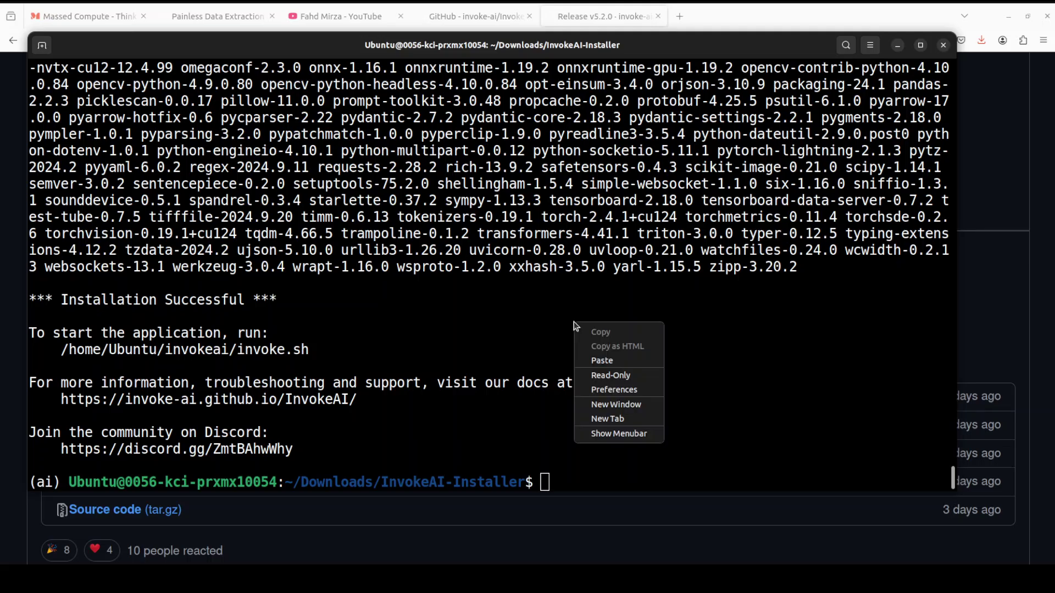
{"action": "left_click", "coordinate": [626, 359]}
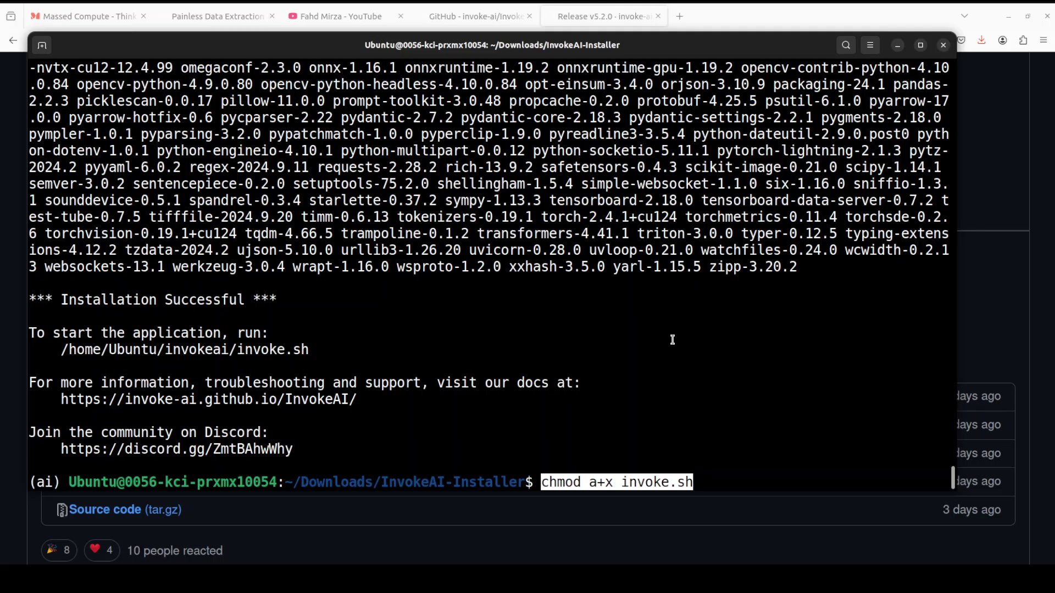
{"action": "key", "text": "BackSpace"}
{"action": "key", "text": "BackSpace"}
{"action": "key", "text": "BackSpace"}
{"action": "key", "text": "BackSpace"}
{"action": "key", "text": "BackSpace"}
{"action": "key", "text": "BackSpace"}
{"action": "key", "text": "BackSpace"}
{"action": "key", "text": "BackSpace"}
{"action": "key", "text": "BackSpace"}
{"action": "key", "text": "BackSpace"}
{"action": "key", "text": "BackSpace"}
{"action": "key", "text": "BackSpace"}
{"action": "key", "text": "BackSpace"}
{"action": "key", "text": "BackSpace"}
{"action": "key", "text": "BackSpace"}
{"action": "key", "text": "BackSpace"}
{"action": "key", "text": "BackSpace"}
{"action": "key", "text": "BackSpace"}
{"action": "key", "text": "BackSpace"}
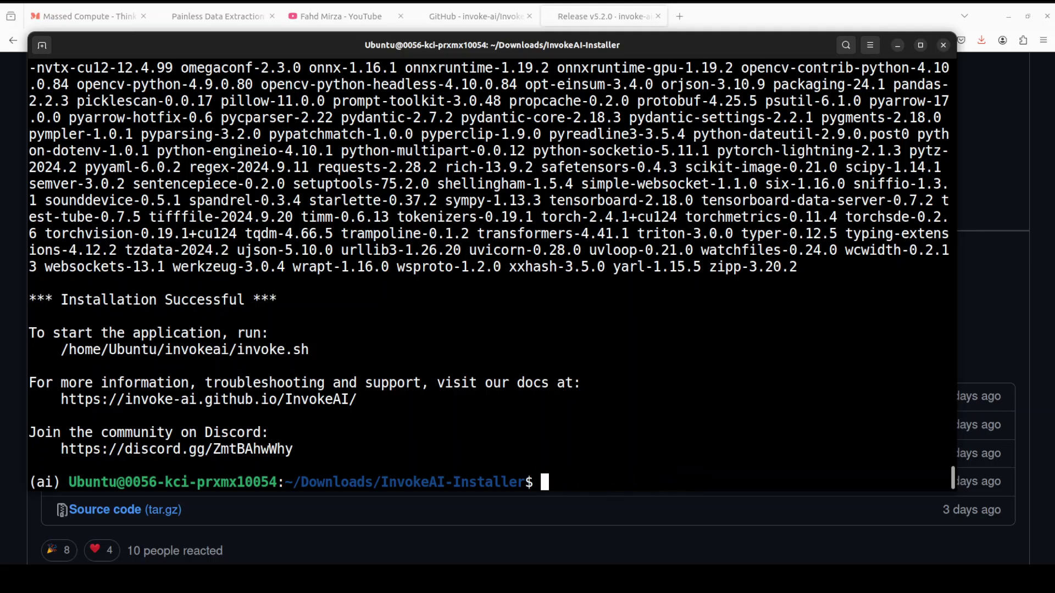
Step: List the installer directory's files with ls -ltr, return to the home directory and list its contents the same way
{"action": "type", "text": "ls -ltr"}
{"action": "key", "text": "Return"}
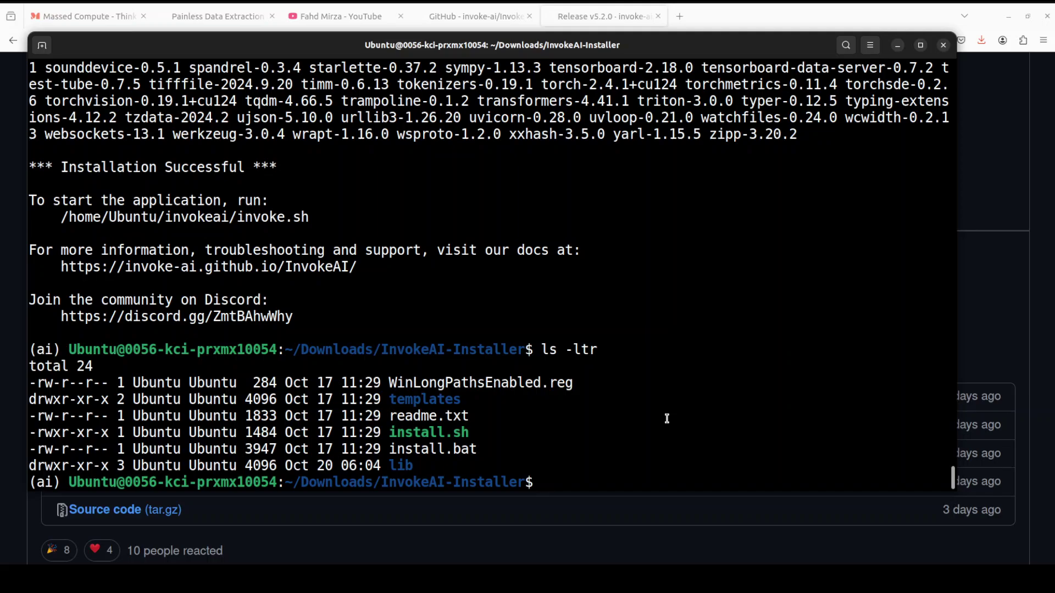
{"action": "type", "text": "cd ~"}
{"action": "key", "text": "Return"}
{"action": "type", "text": "ls -ltr"}
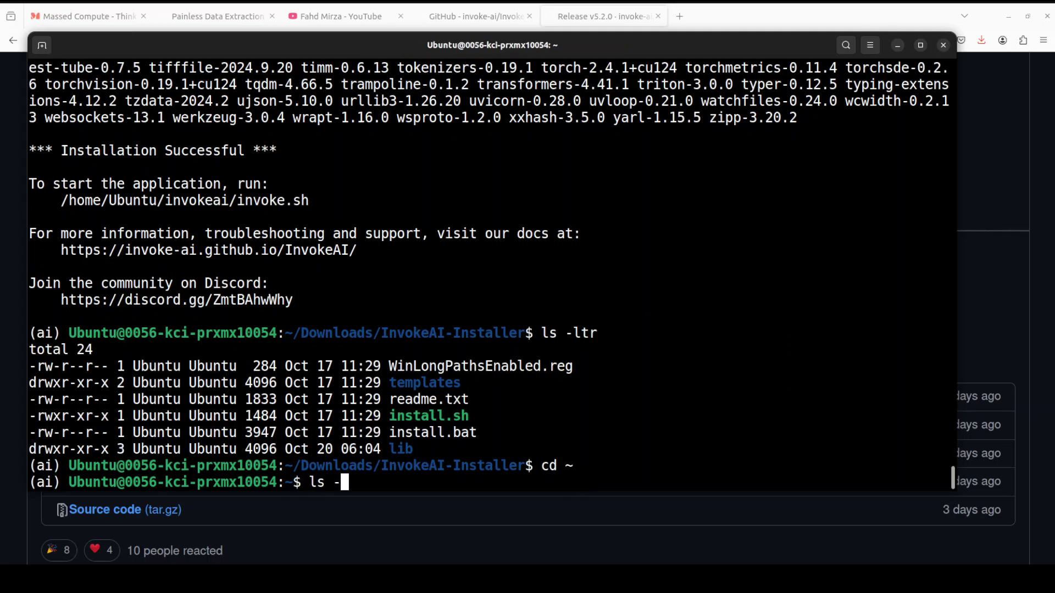
{"action": "key", "text": "Return"}
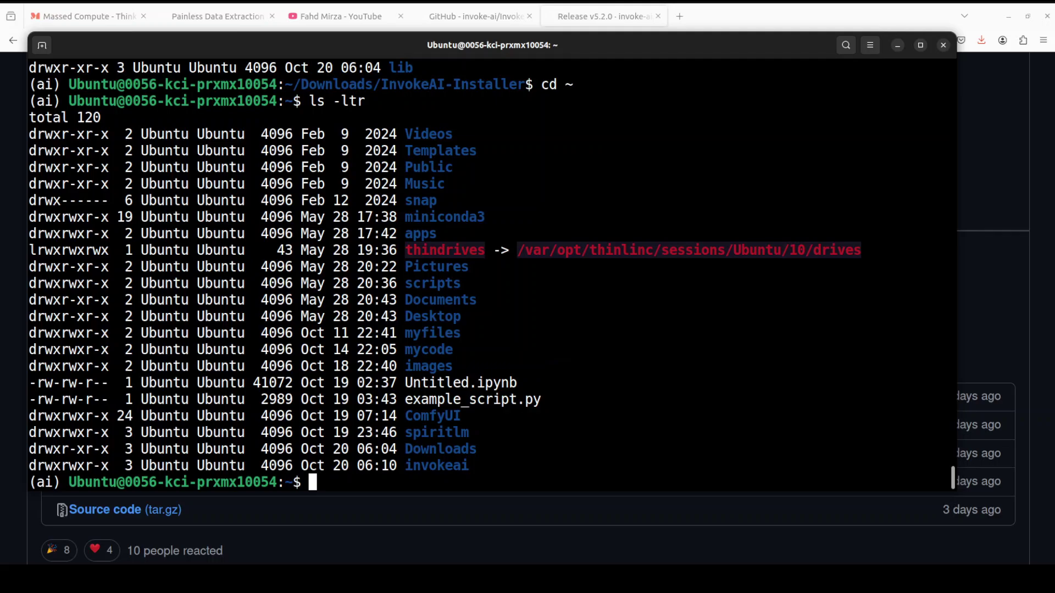
Step: Change into the invokeai installation directory inside the home directory
{"action": "type", "text": "cd inv"}
{"action": "key", "text": "Tab"}
{"action": "key", "text": "Return"}
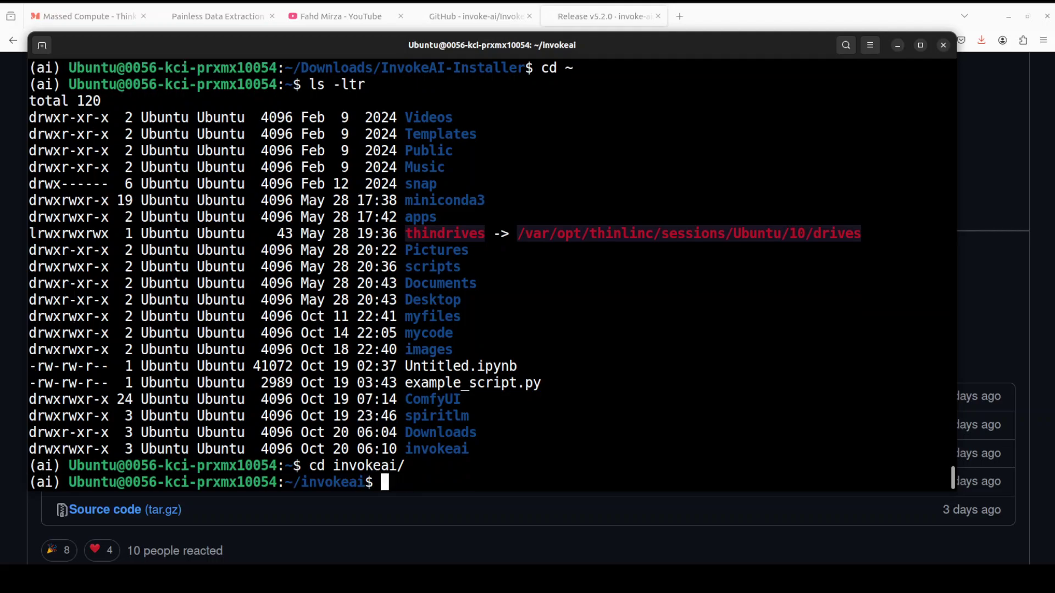
Step: Clear the terminal and list the invokeai directory's files with ls -ltr
{"action": "key", "text": "ctrl+l"}
{"action": "type", "text": "ls -ltr"}
{"action": "key", "text": "BackSpace"}
{"action": "key", "text": "BackSpace"}
{"action": "key", "text": "BackSpace"}
{"action": "key", "text": "BackSpace"}
{"action": "key", "text": "BackSpace"}
{"action": "key", "text": "BackSpace"}
{"action": "key", "text": "BackSpace"}
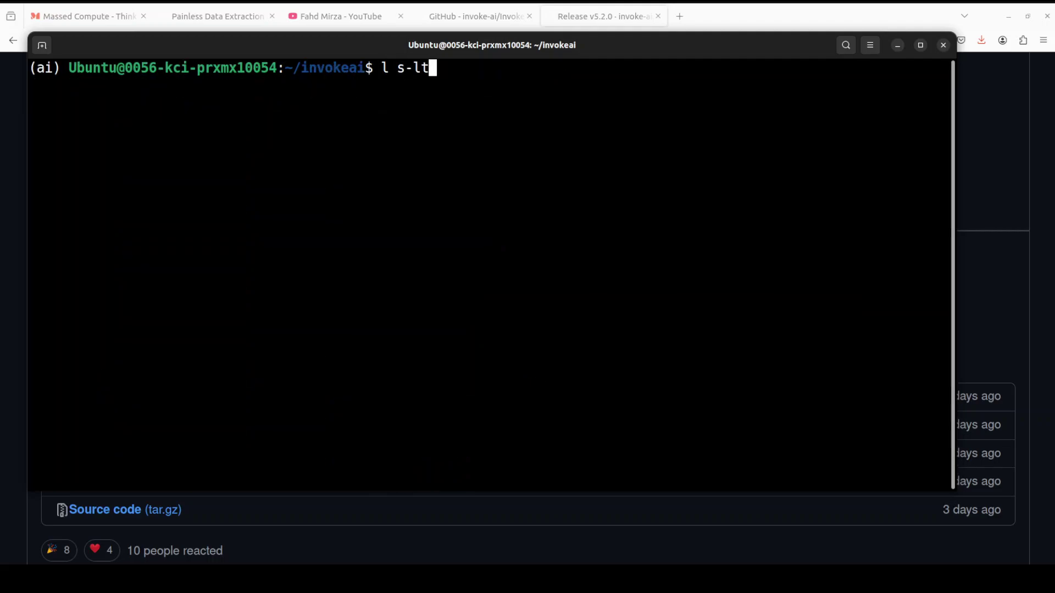
{"action": "type", "text": "ls -ltr"}
{"action": "key", "text": "Return"}
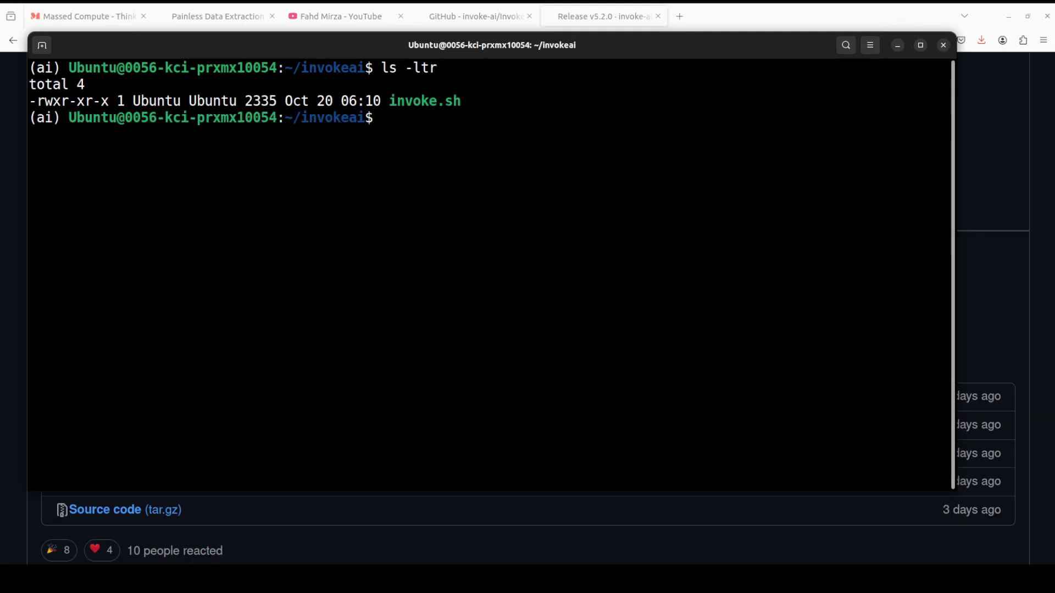
Step: Make invoke.sh executable for all users with chmod a+x invoke.sh
{"action": "type", "text": "chmi"}
{"action": "key", "text": "BackSpace"}
{"action": "key", "text": "BackSpace"}
{"action": "type", "text": "mod a+x inv"}
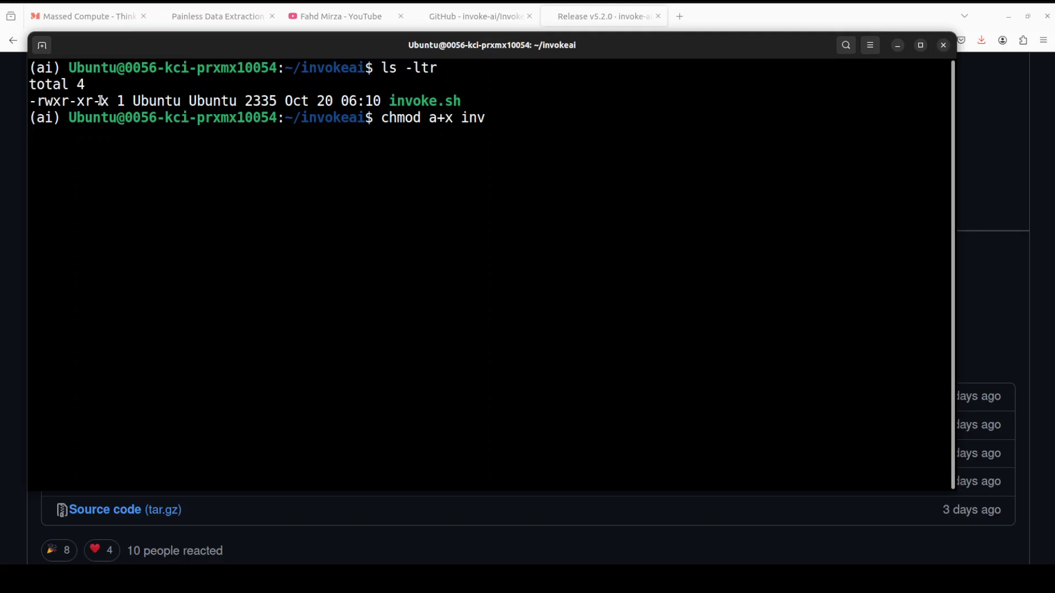
{"action": "left_click_drag", "start_coordinate": [101, 100], "coordinate": [109, 102]}
{"action": "left_click", "coordinate": [525, 112]}
{"action": "key", "text": "Tab"}
{"action": "key", "text": "Return"}
Step: Run ./invoke.sh and accept default option 1 to generate images using the browser-based interface
{"action": "type", "text": "./in"}
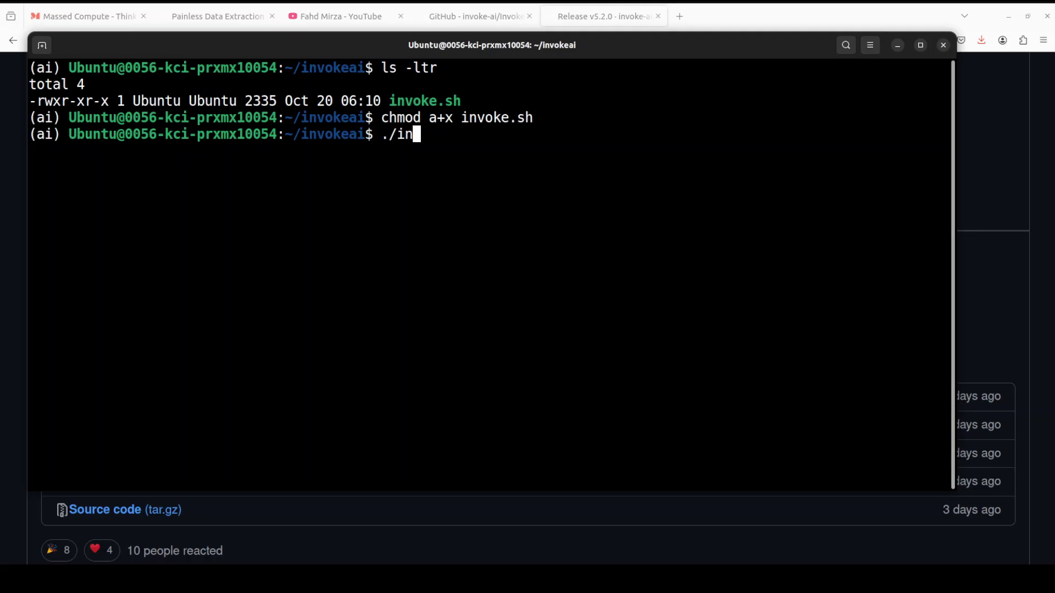
{"action": "type", "text": "v"}
{"action": "key", "text": "Tab"}
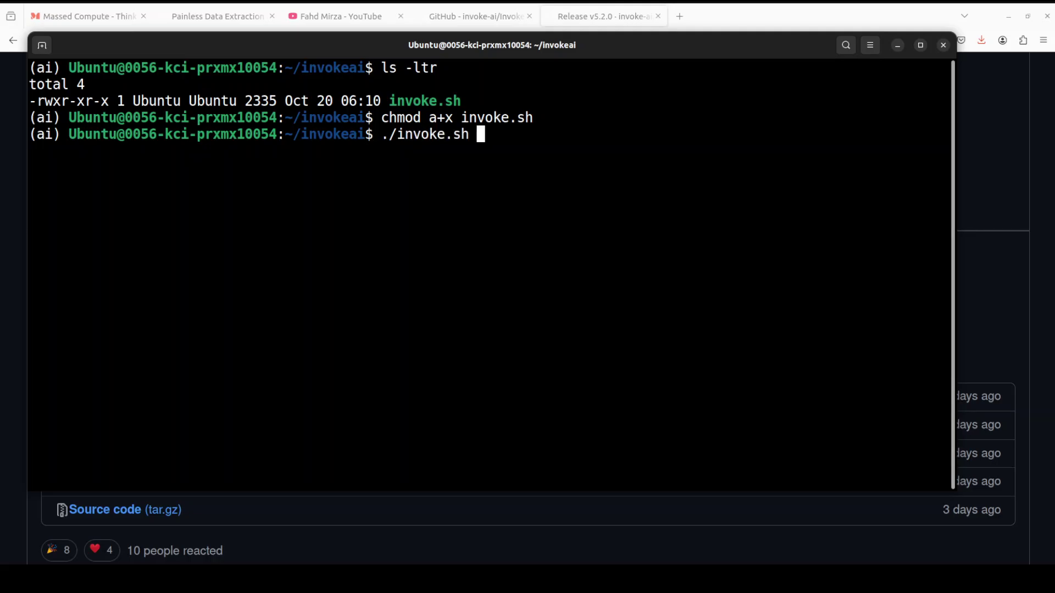
{"action": "key", "text": "Return"}
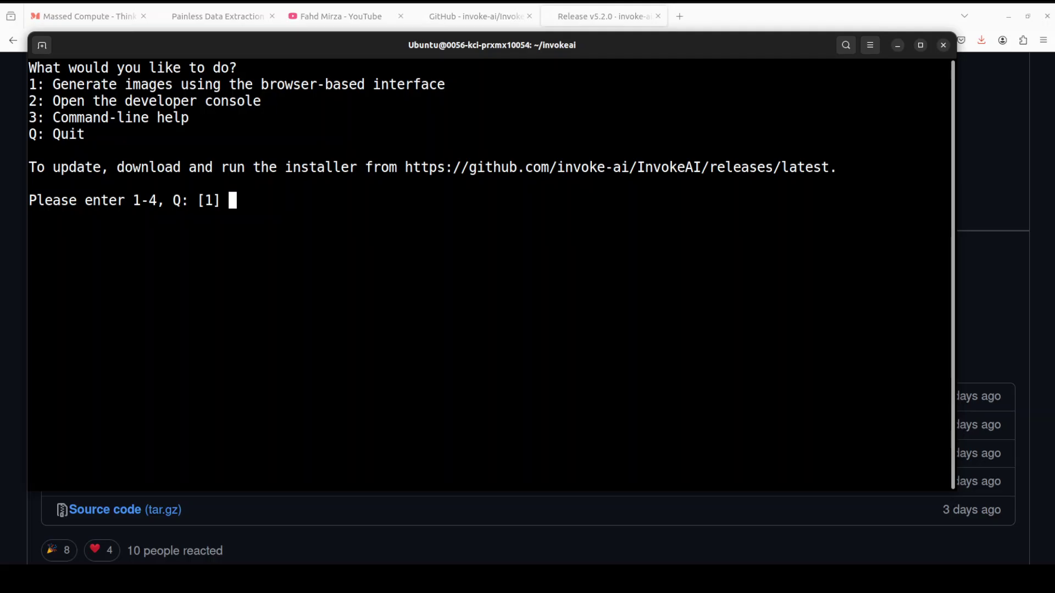
{"action": "key", "text": "Return"}
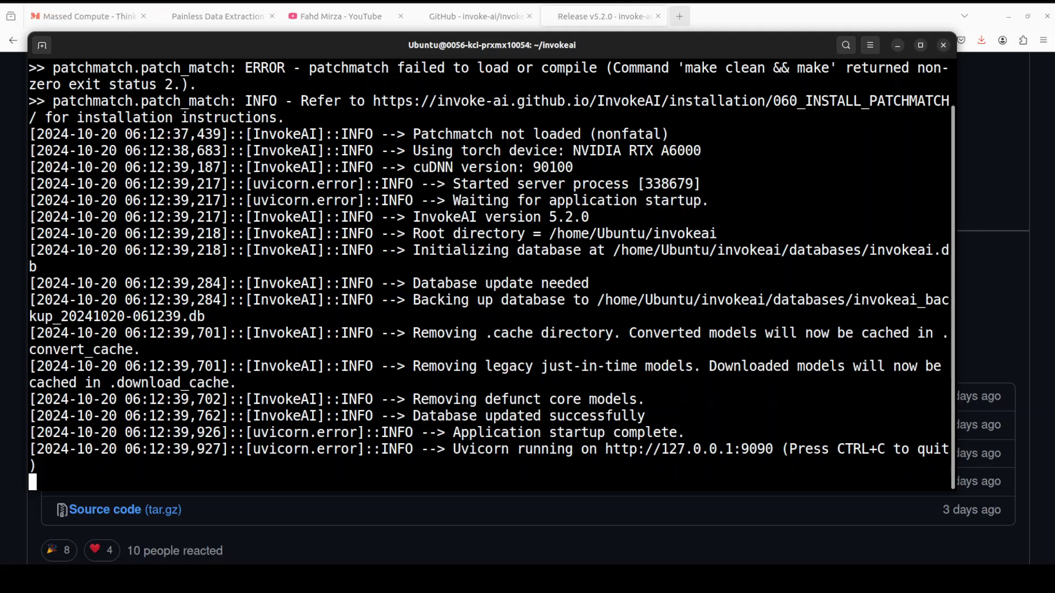
{"action": "left_click", "coordinate": [681, 17]}
{"action": "type", "text": "http://localhost:9090"}
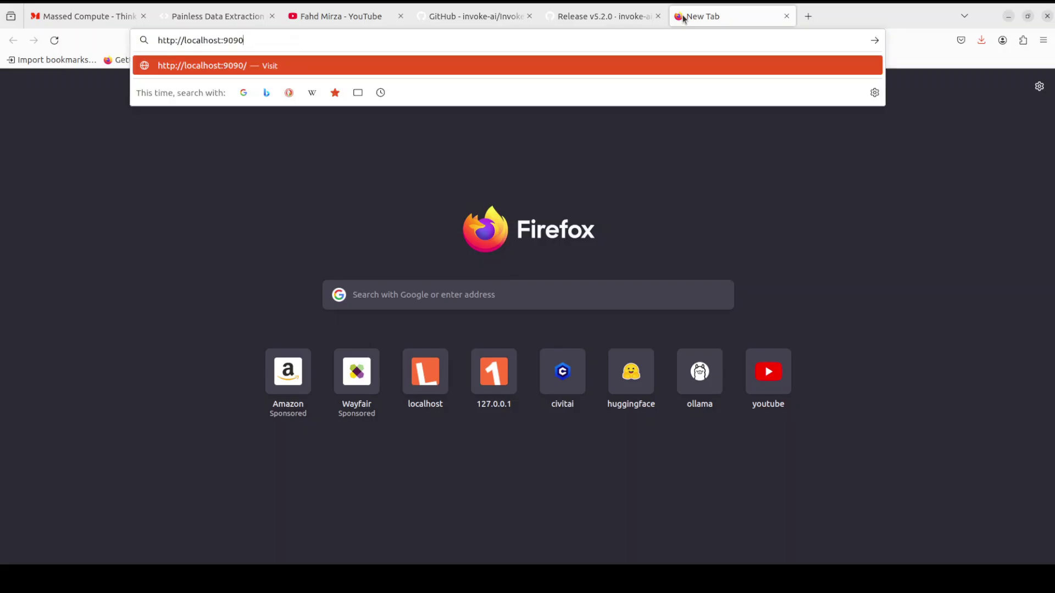
{"action": "key", "text": "Return"}
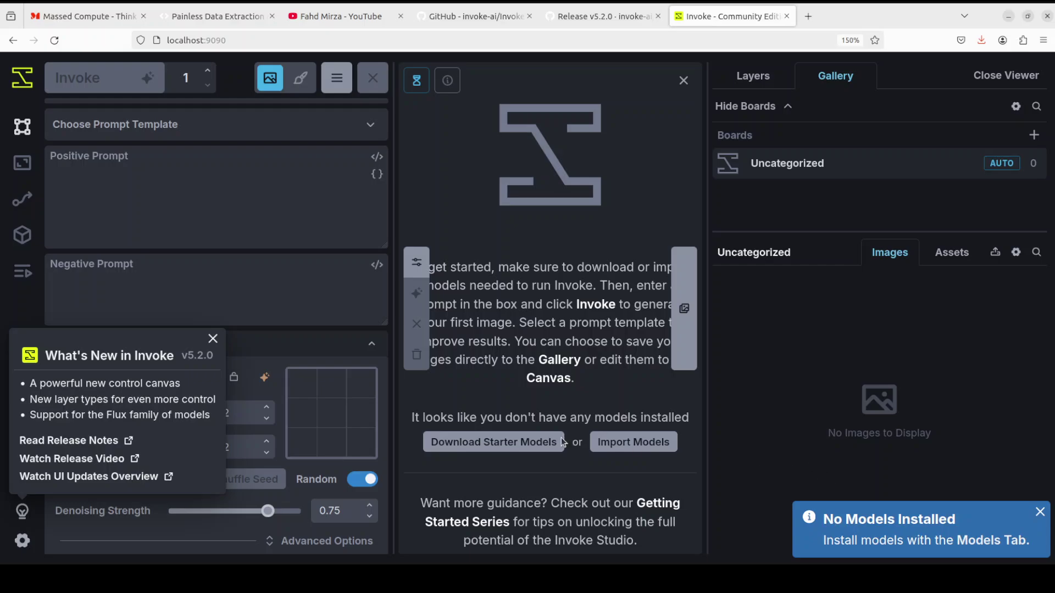
{"action": "left_click", "coordinate": [212, 339]}
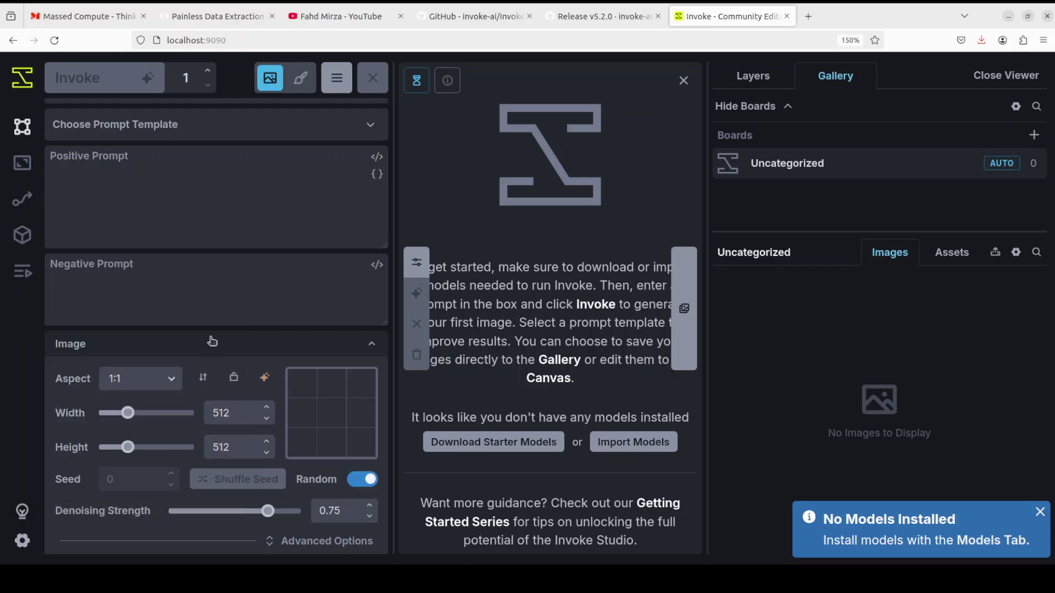
{"action": "left_click", "coordinate": [1040, 513]}
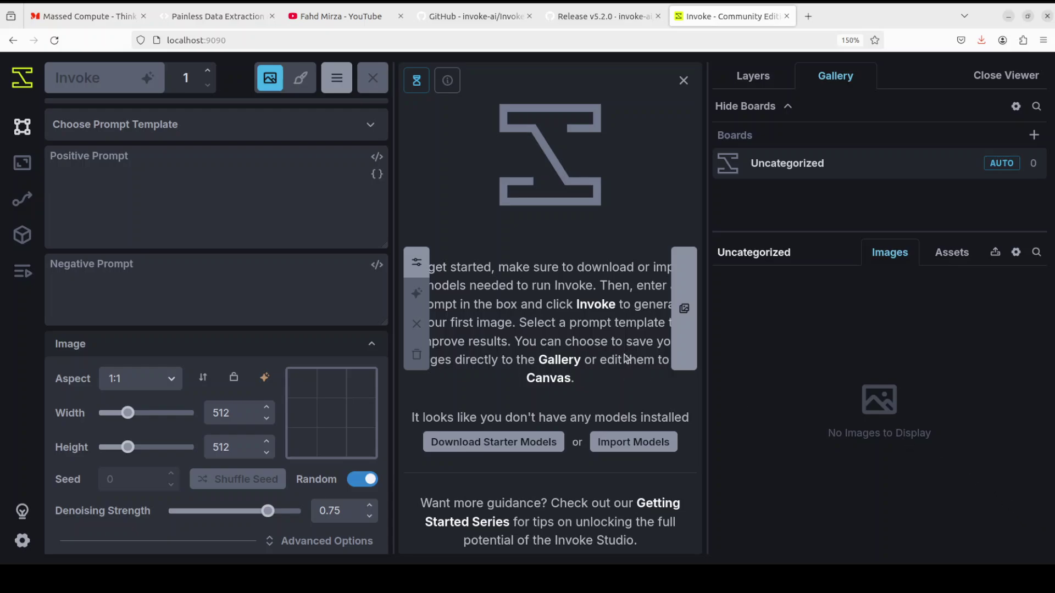
{"action": "left_click", "coordinate": [223, 20]}
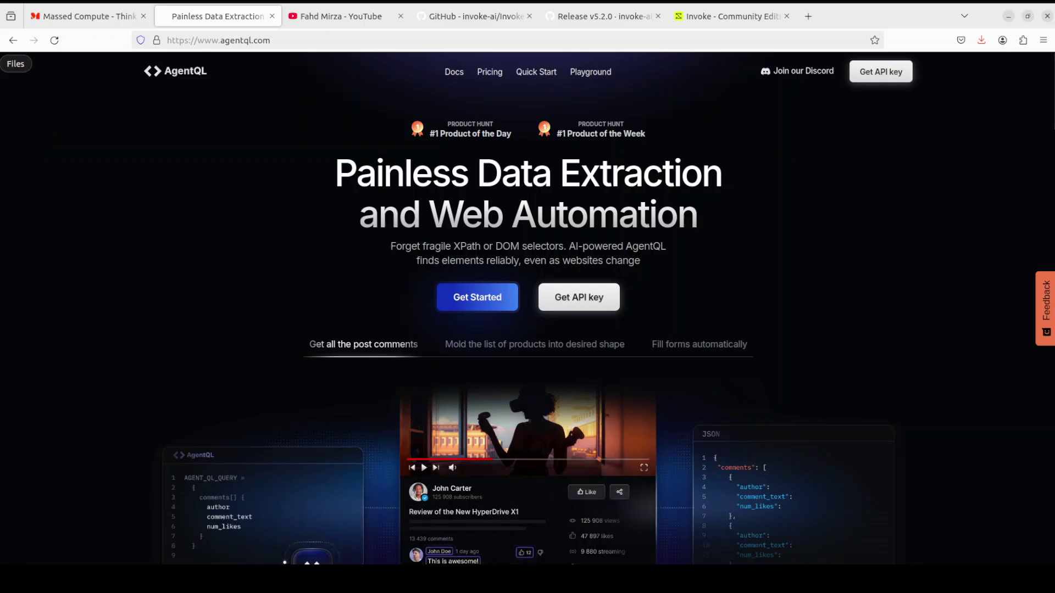
{"action": "left_click", "coordinate": [718, 23]}
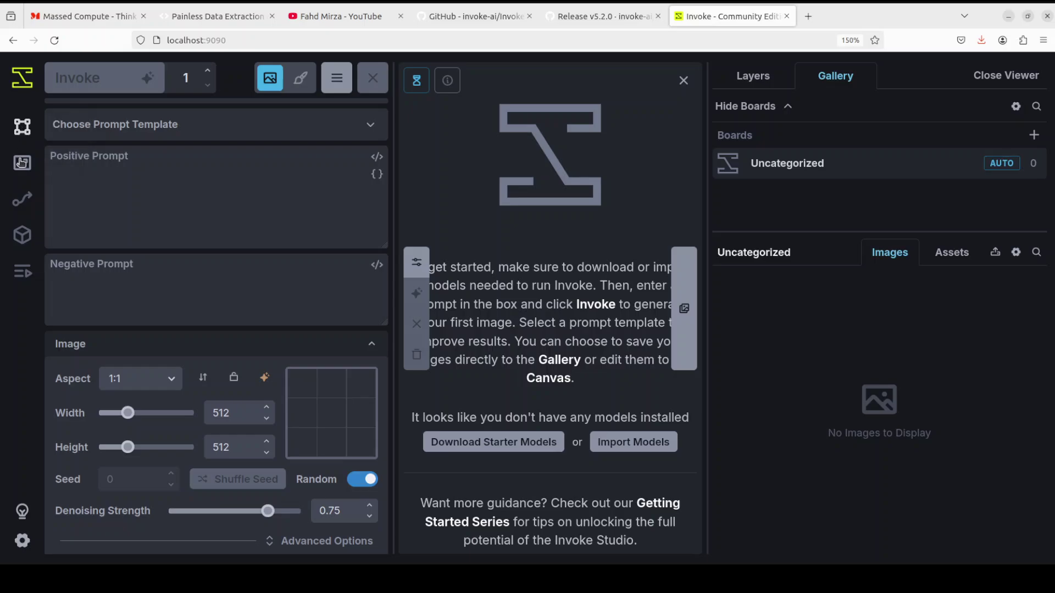
Step: Look at the Workflows page and open the Model Manager, ready to enter a model URL or local path
{"action": "left_click", "coordinate": [24, 205]}
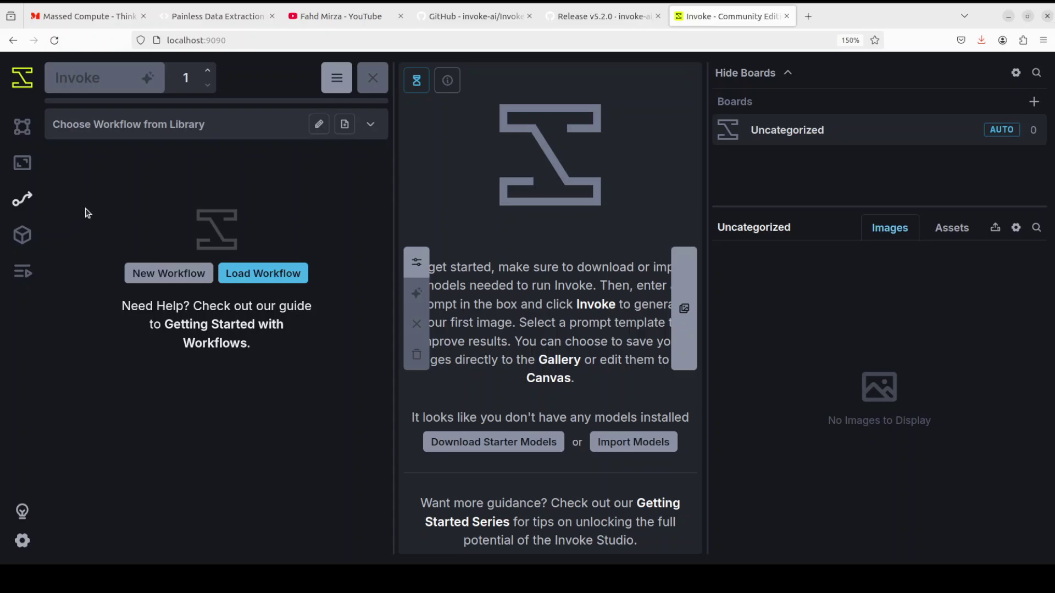
{"action": "left_click", "coordinate": [20, 244]}
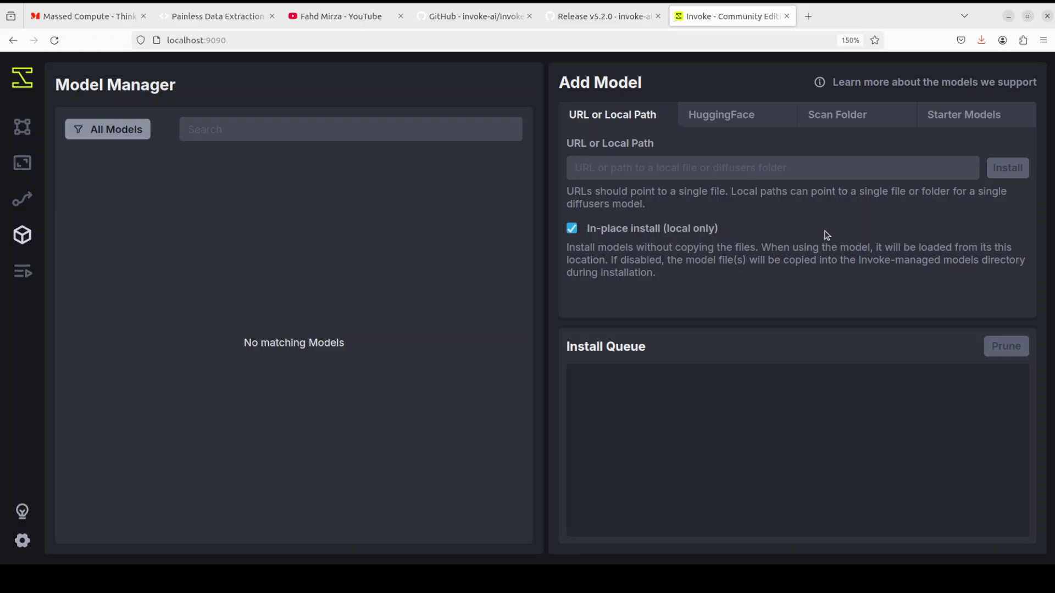
{"action": "left_click", "coordinate": [611, 170]}
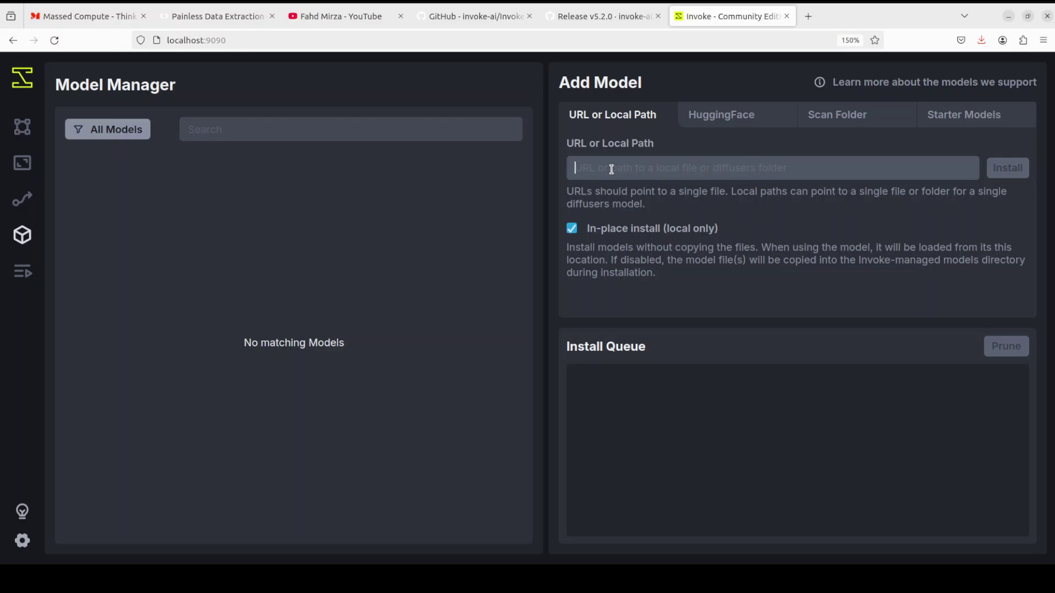
Step: Open civitai.com in a new browser tab
{"action": "left_click", "coordinate": [808, 16]}
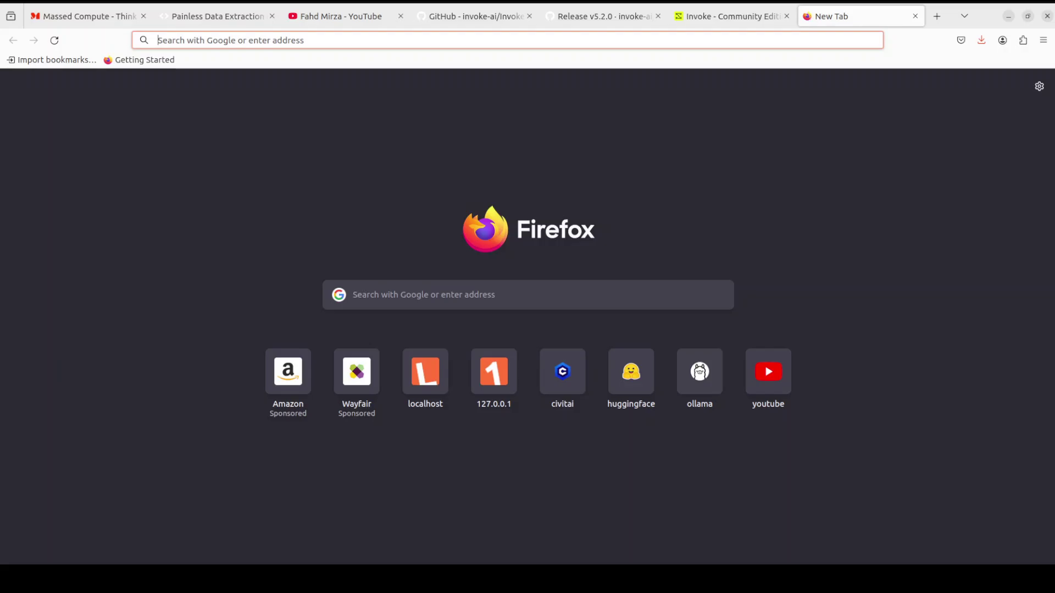
{"action": "type", "text": "civitai.com/"}
{"action": "key", "text": "End"}
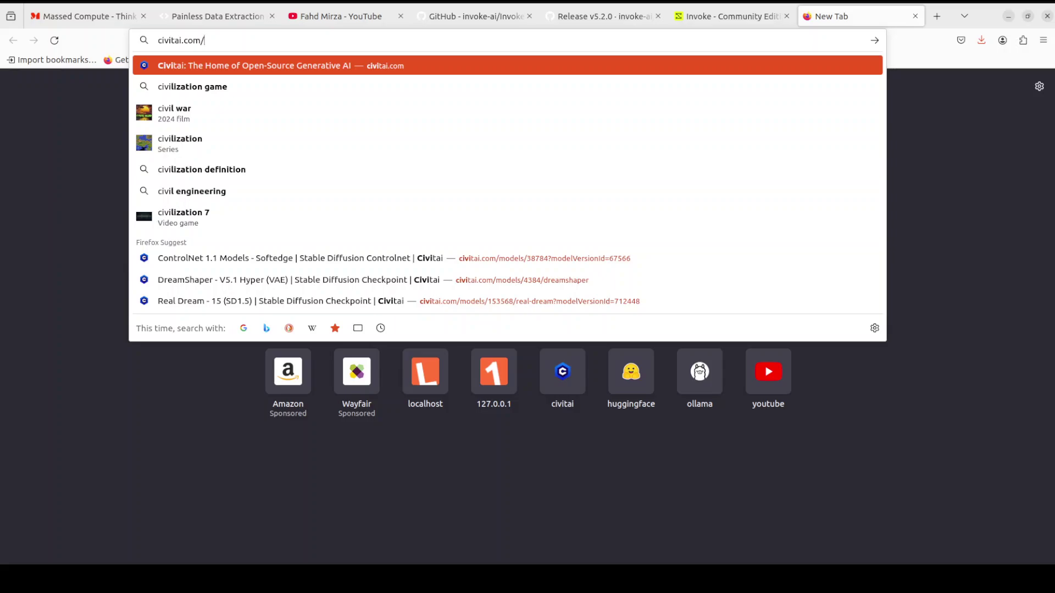
{"action": "key", "text": "Return"}
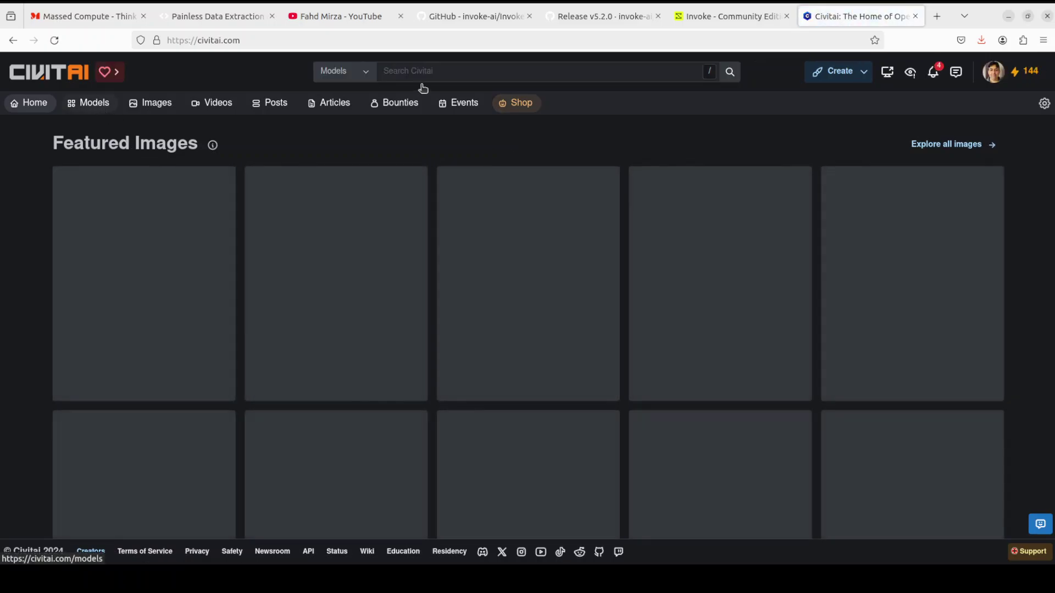
Step: Search Civitai's models for dreamshaper and open the DreamShaper SD1 checkpoint's page
{"action": "left_click", "coordinate": [447, 72]}
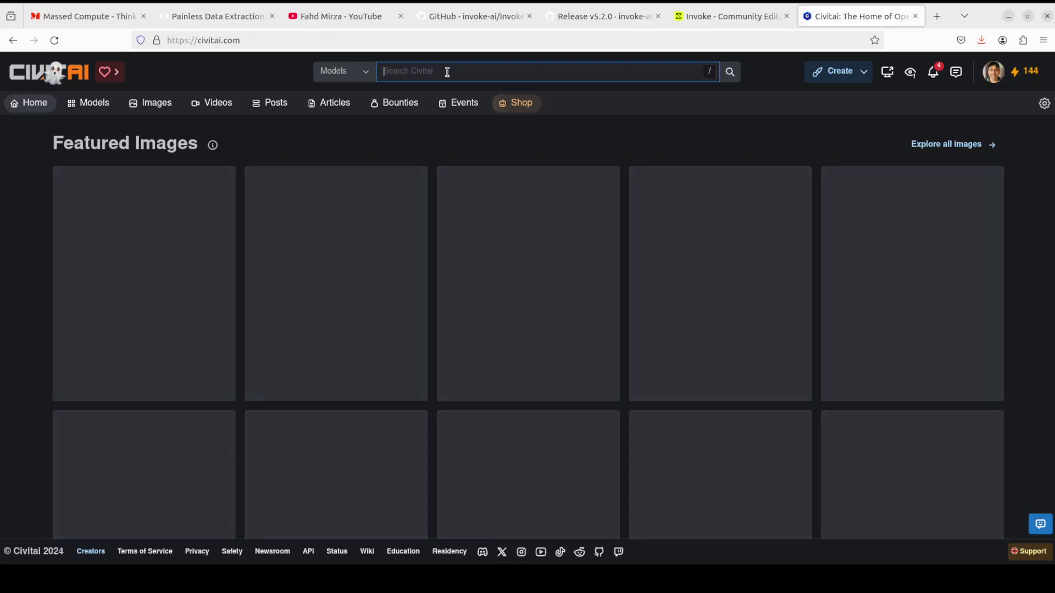
{"action": "type", "text": "dreamshaper"}
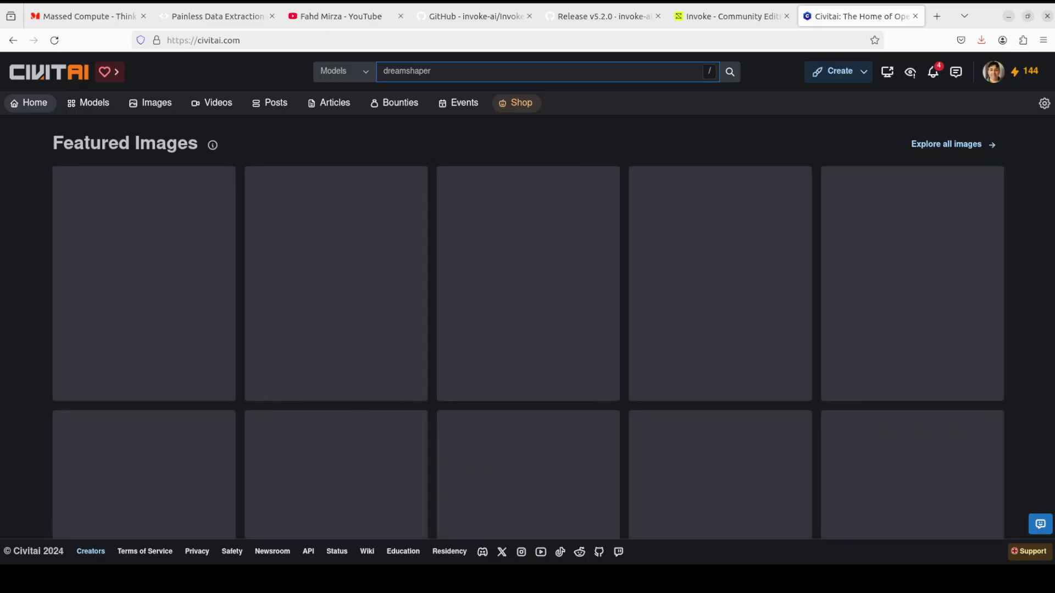
{"action": "key", "text": "Return"}
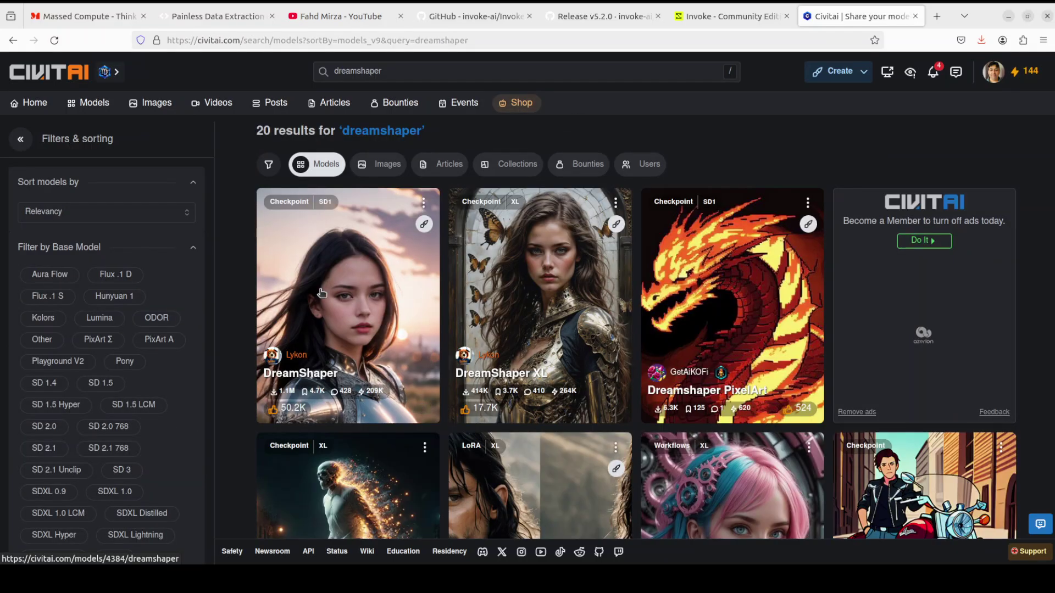
{"action": "left_click", "coordinate": [316, 289]}
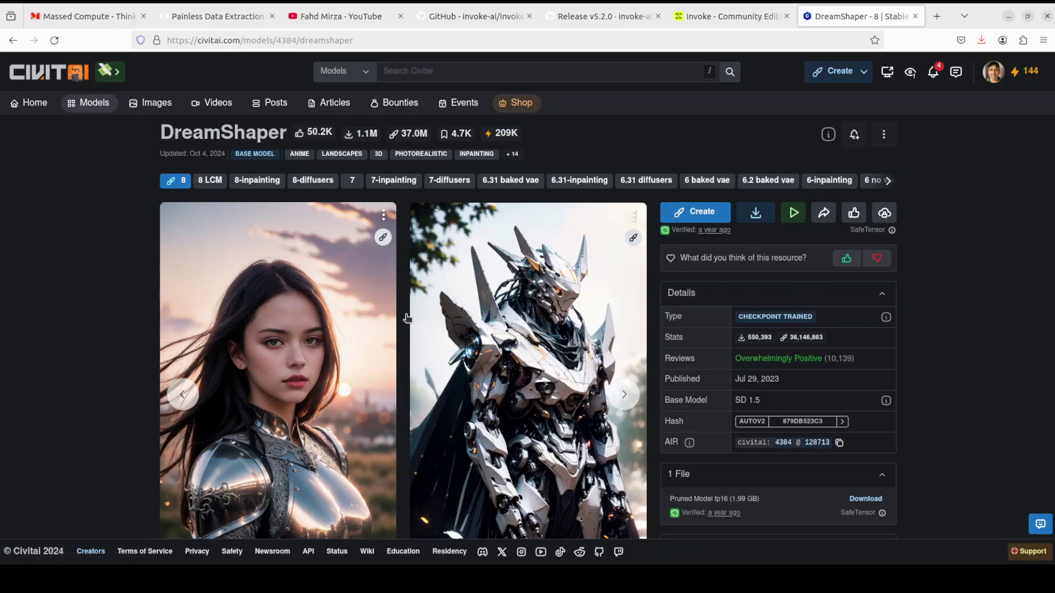
Step: Copy the download link of DreamShaper version 8 and install the model in Invoke's Model Manager from that URL
{"action": "right_click", "coordinate": [755, 216]}
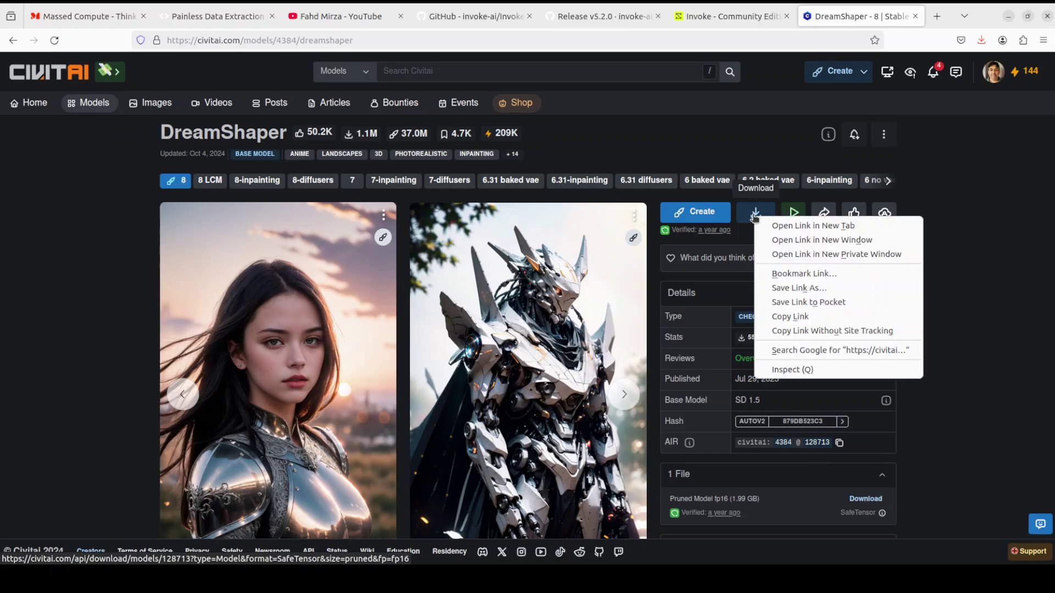
{"action": "left_click", "coordinate": [810, 322]}
{"action": "left_click", "coordinate": [731, 16]}
{"action": "left_click", "coordinate": [636, 150]}
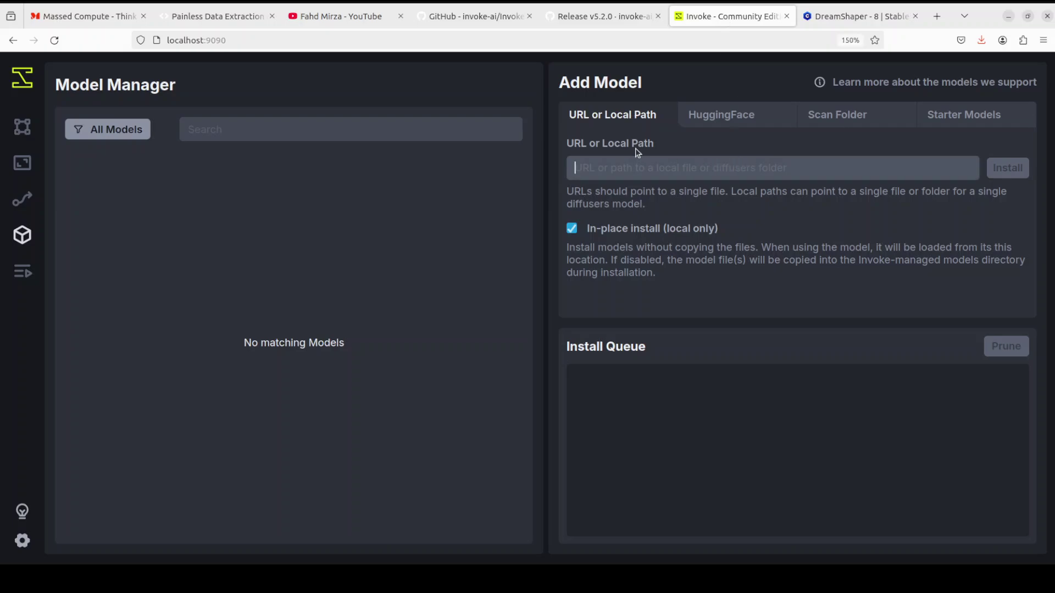
{"action": "key", "text": "ctrl+v"}
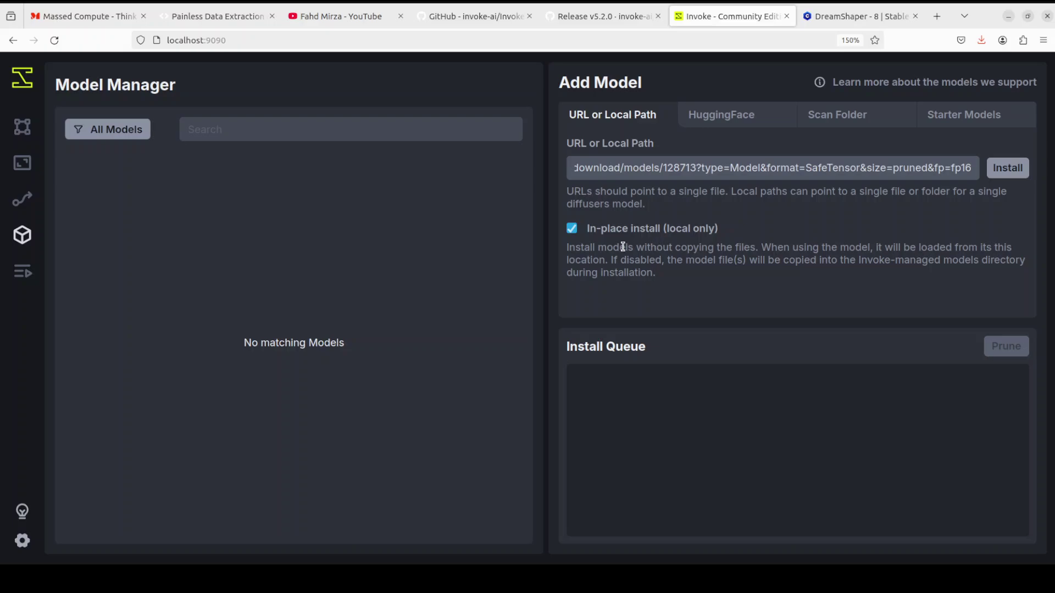
{"action": "left_click", "coordinate": [1007, 173]}
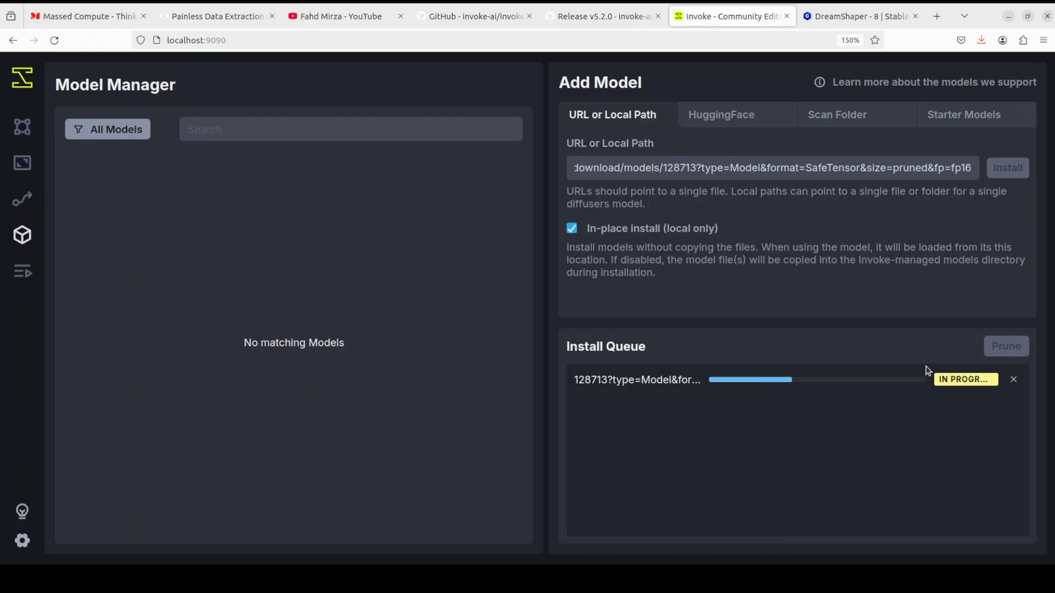
Step: Look at the HuggingFace and Scan Folder sources for adding models, and install the SD1.X starter bundle
{"action": "left_click", "coordinate": [736, 117]}
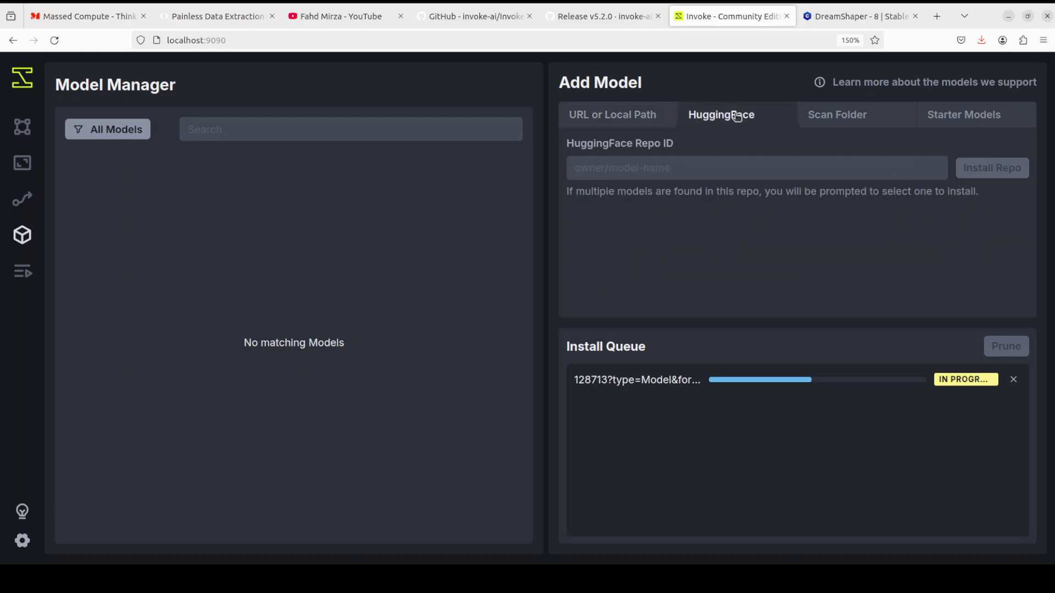
{"action": "left_click", "coordinate": [848, 122]}
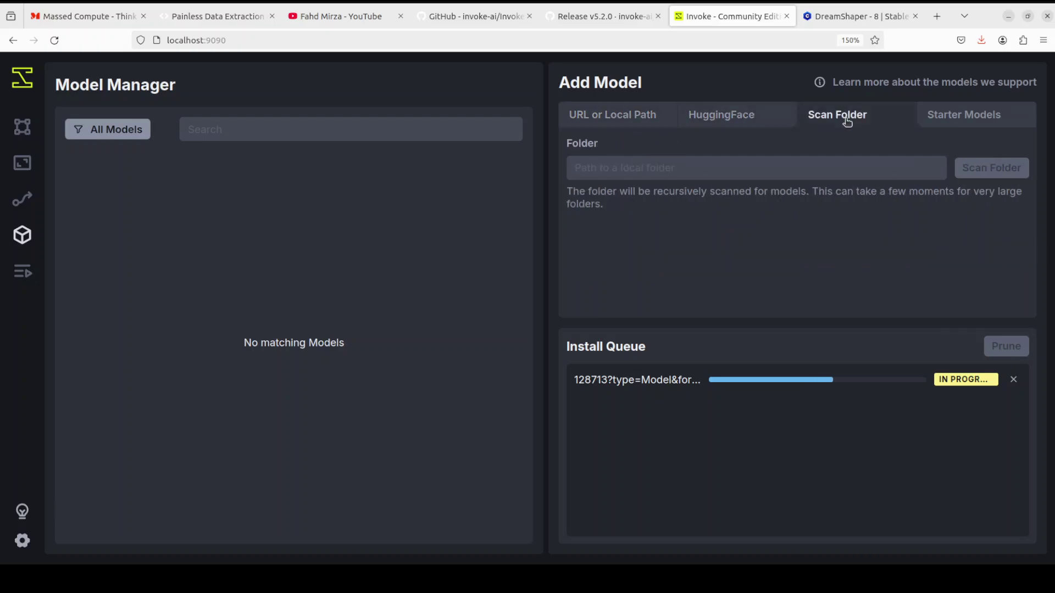
{"action": "left_click", "coordinate": [963, 123]}
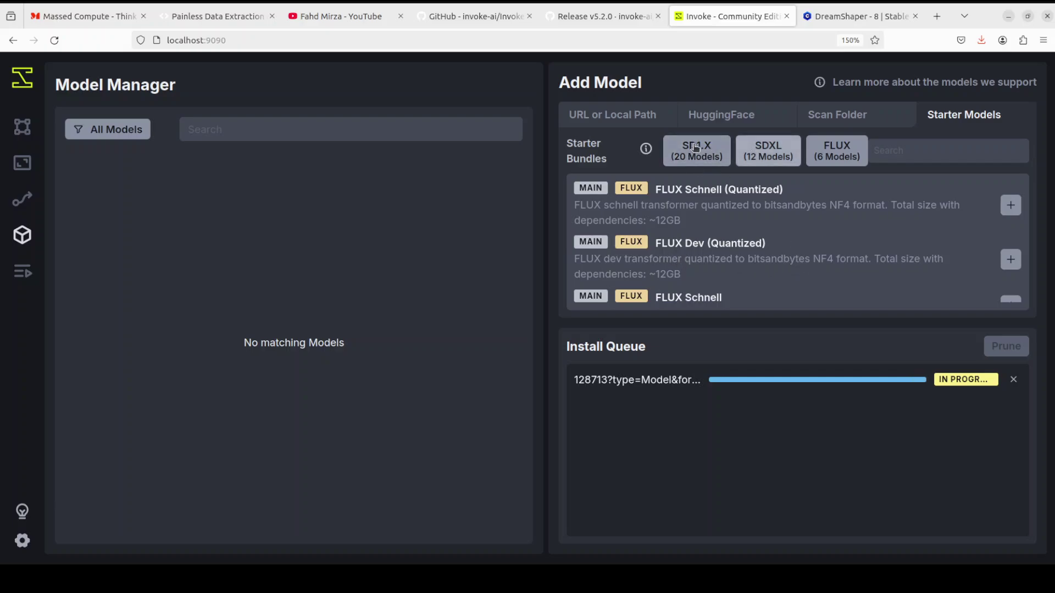
{"action": "left_click", "coordinate": [725, 163]}
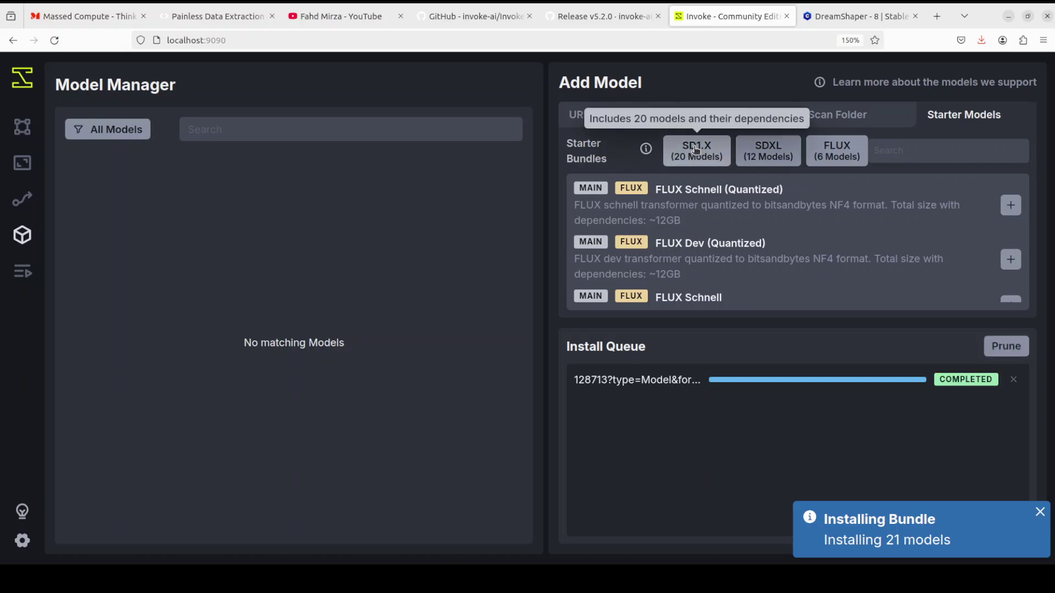
{"action": "left_click", "coordinate": [1040, 513]}
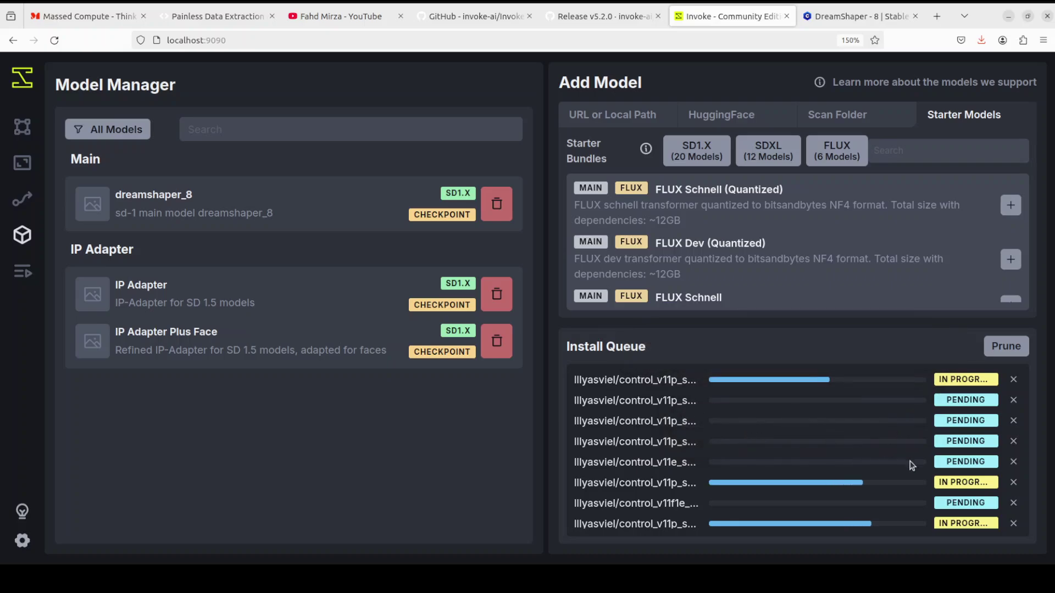
Step: Cancel seven pending or running lllyasviel ControlNet imports and the InvokeAI/ip_adapter_sd import in the install queue
{"action": "left_click", "coordinate": [1014, 381]}
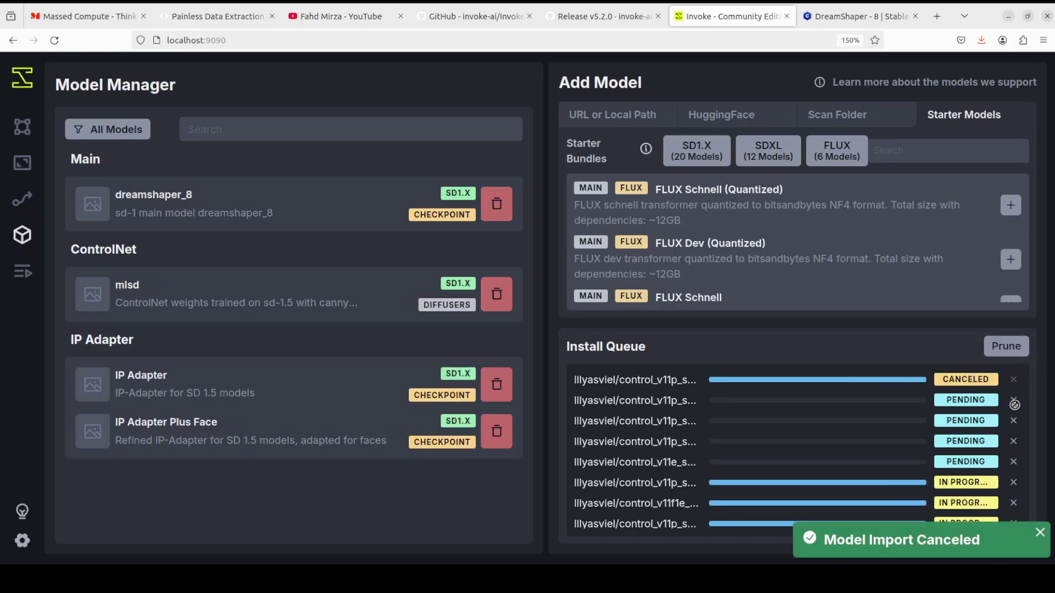
{"action": "left_click", "coordinate": [1012, 401]}
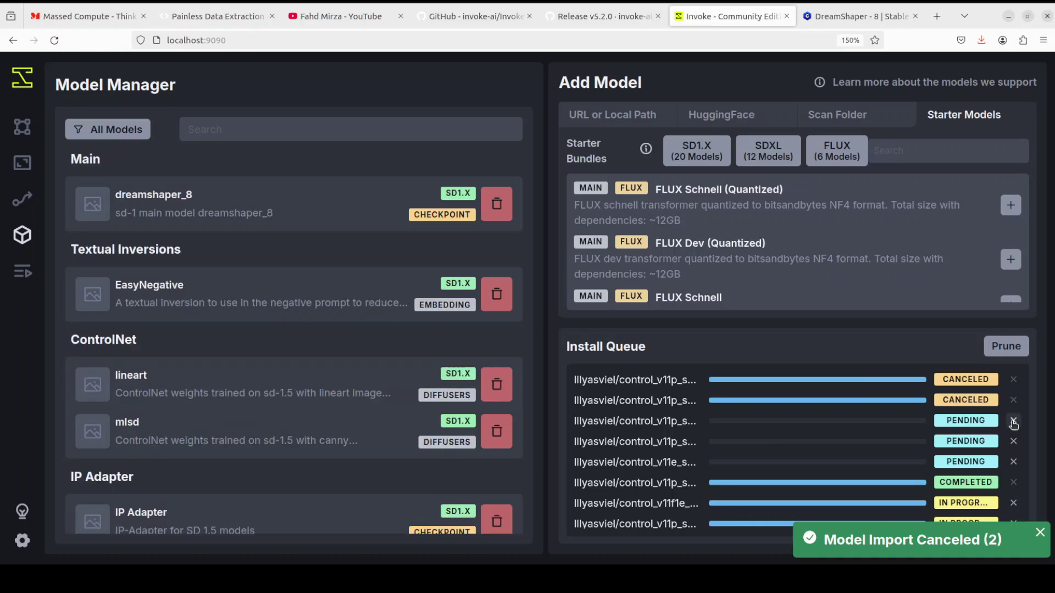
{"action": "left_click", "coordinate": [1014, 420]}
{"action": "left_click", "coordinate": [1014, 442]}
{"action": "left_click", "coordinate": [1013, 462]}
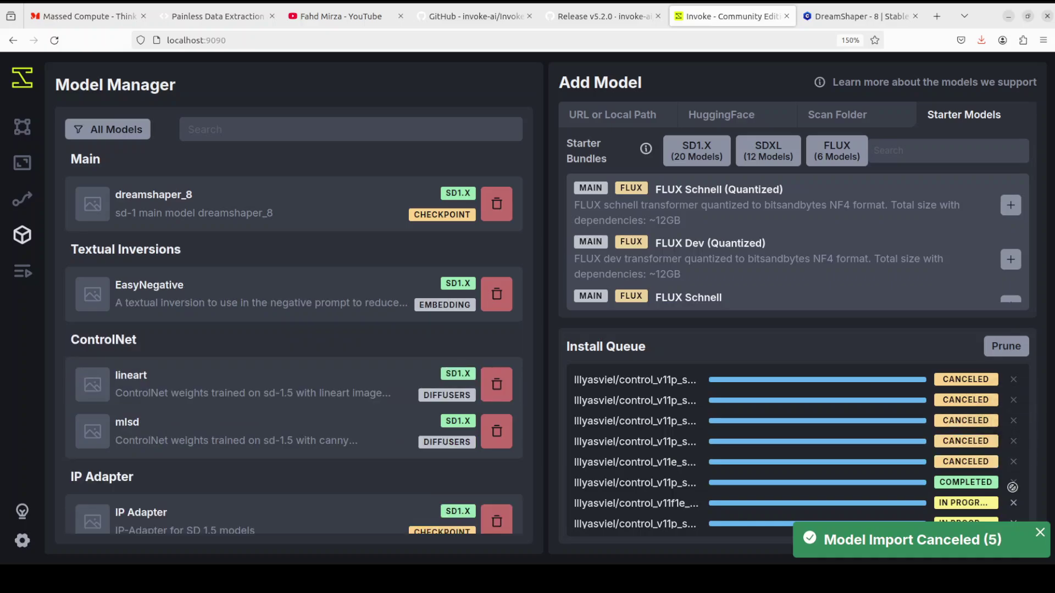
{"action": "left_click", "coordinate": [1013, 503]}
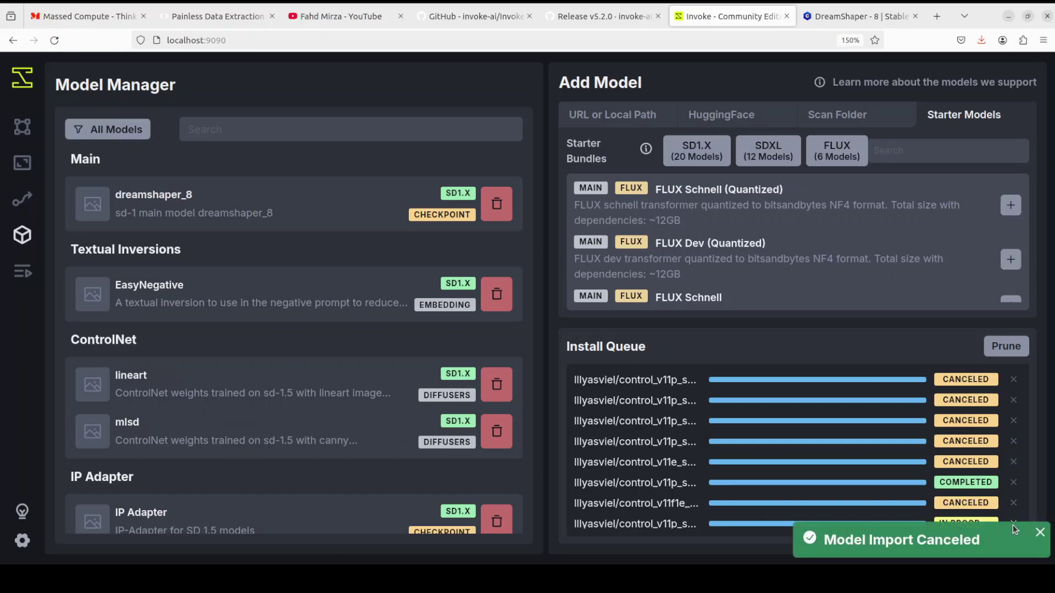
{"action": "left_click", "coordinate": [1040, 532]}
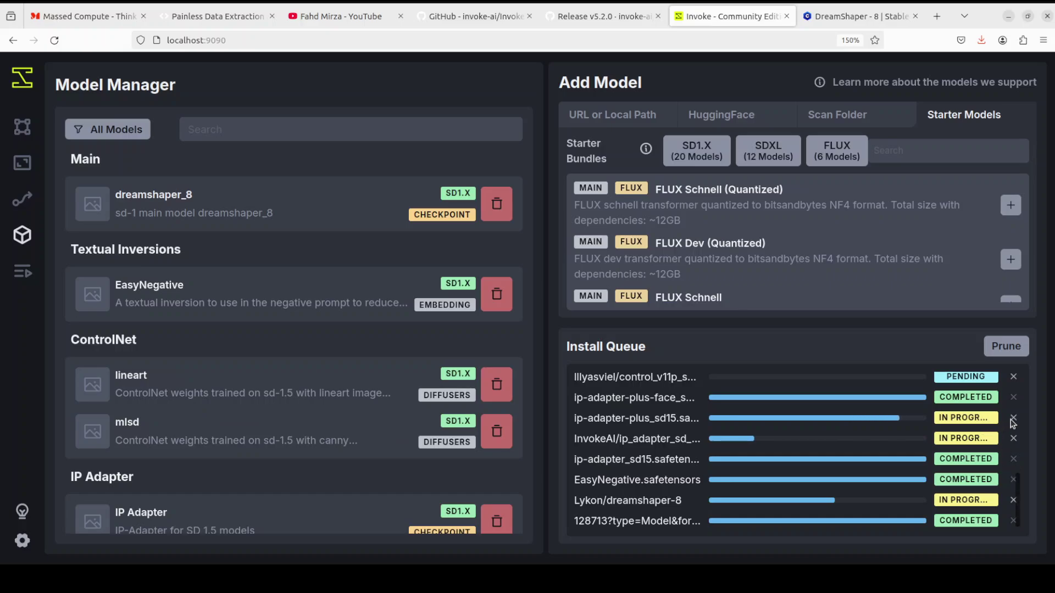
{"action": "left_click", "coordinate": [1013, 439]}
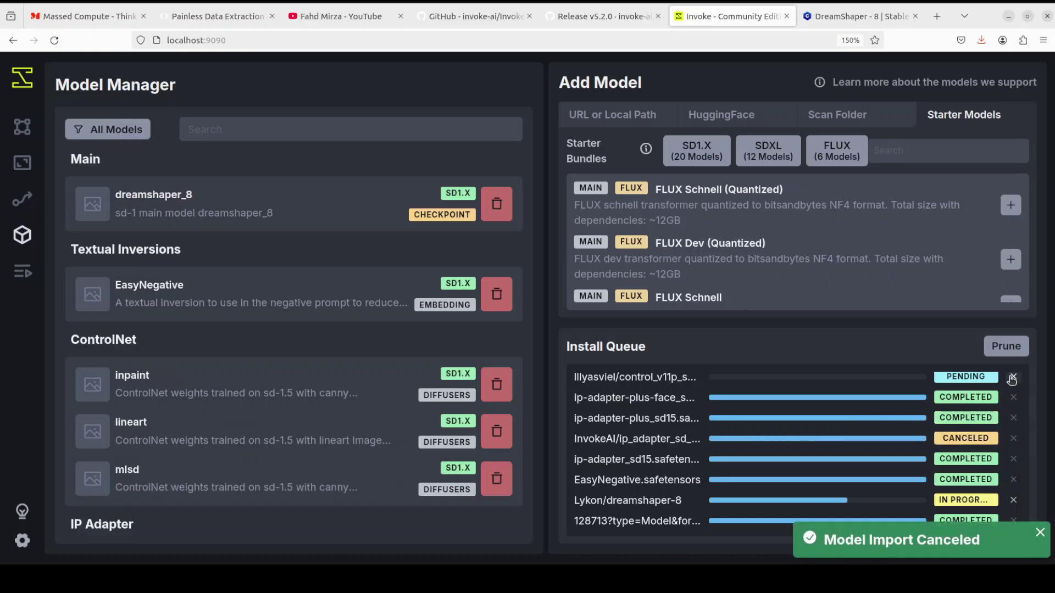
{"action": "left_click", "coordinate": [1014, 377]}
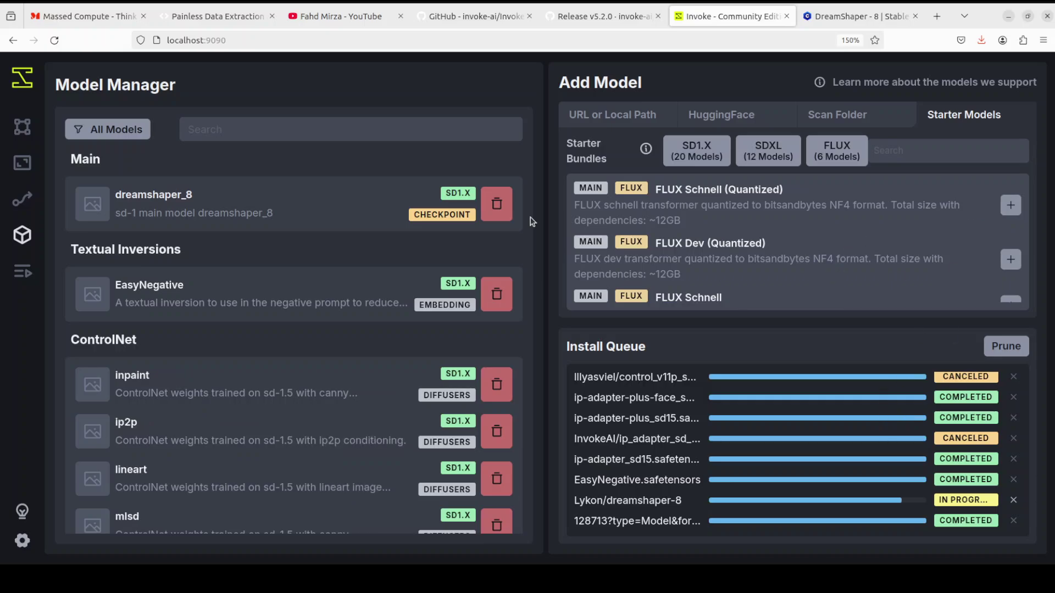
Step: Look at the details of the Dreamshaper 8 diffusers model and open the Canvas workspace for generating images
{"action": "left_click", "coordinate": [611, 115]}
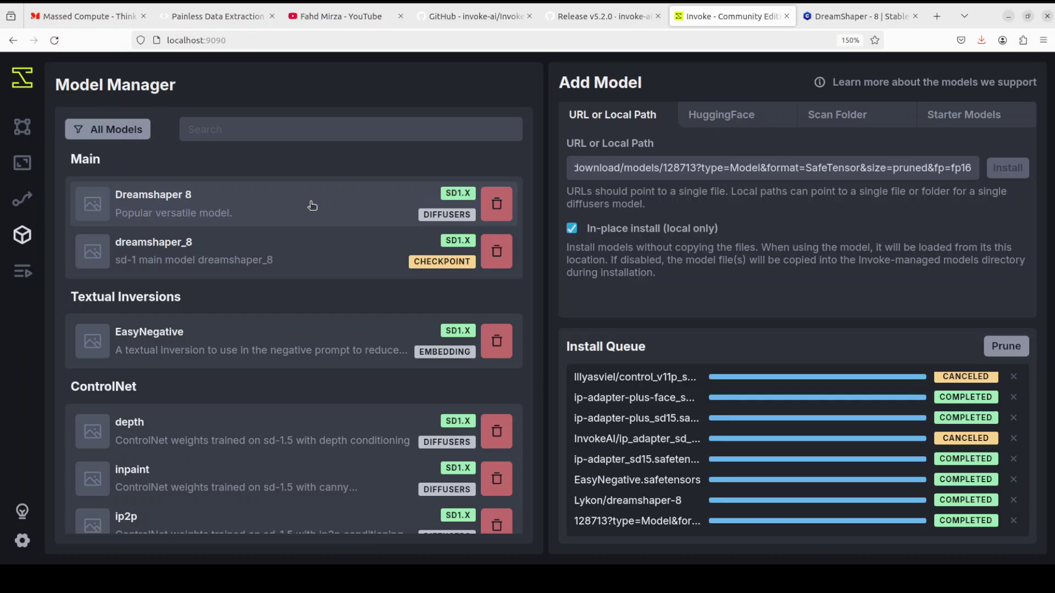
{"action": "left_click", "coordinate": [285, 205]}
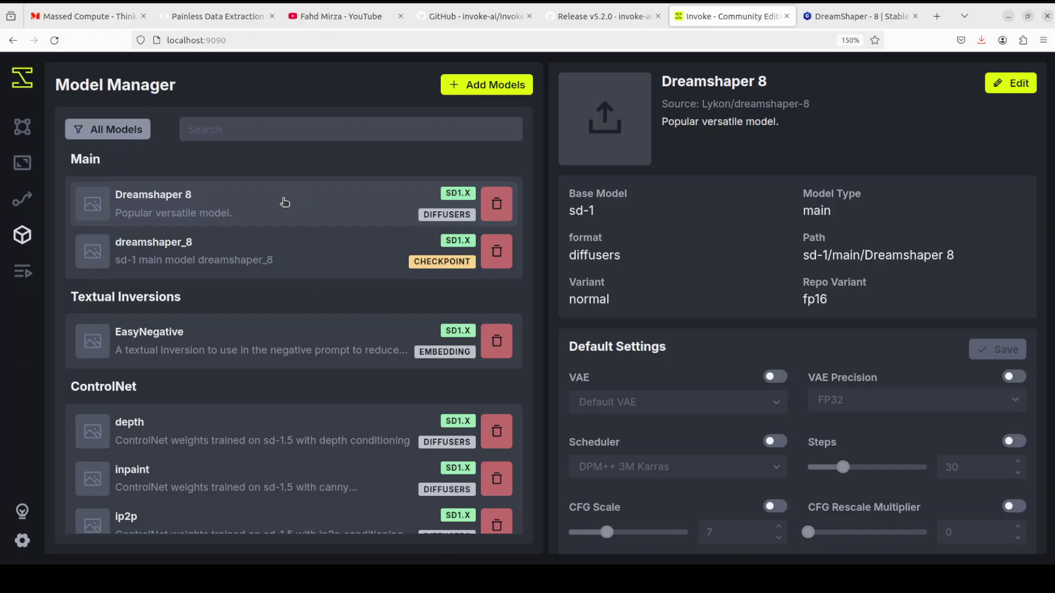
{"action": "left_click", "coordinate": [494, 88]}
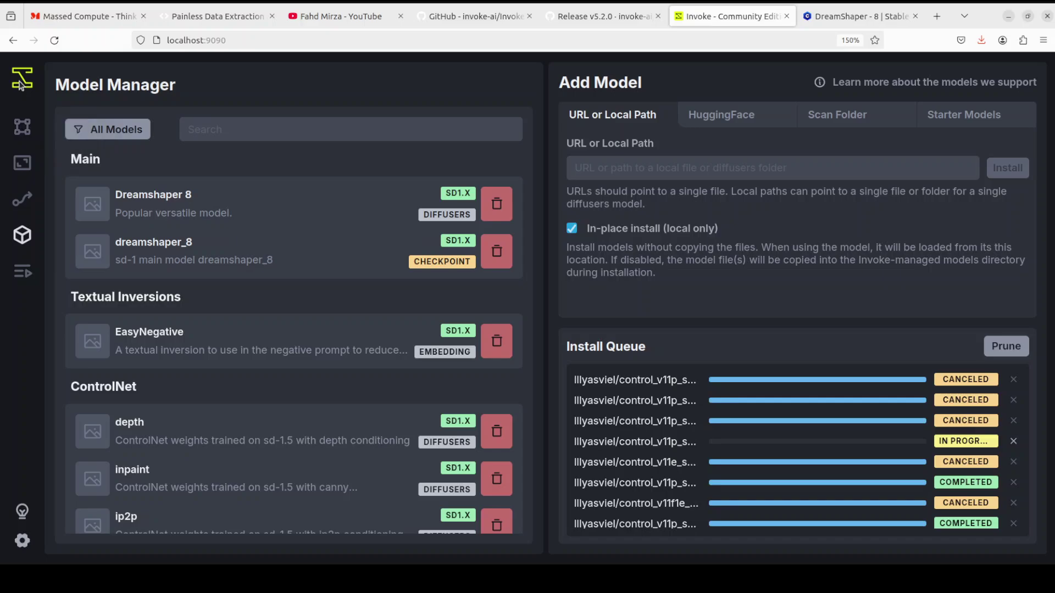
{"action": "left_click", "coordinate": [19, 130]}
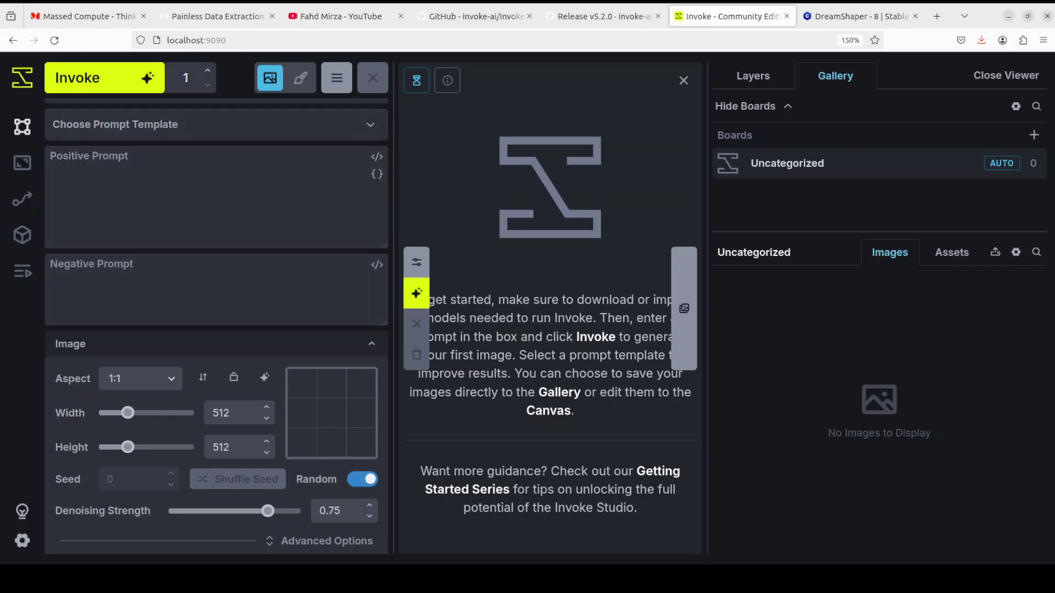
Step: Try raising the number of iterations to 6 and return it to 1
{"action": "mouse_move", "coordinate": [186, 78]}
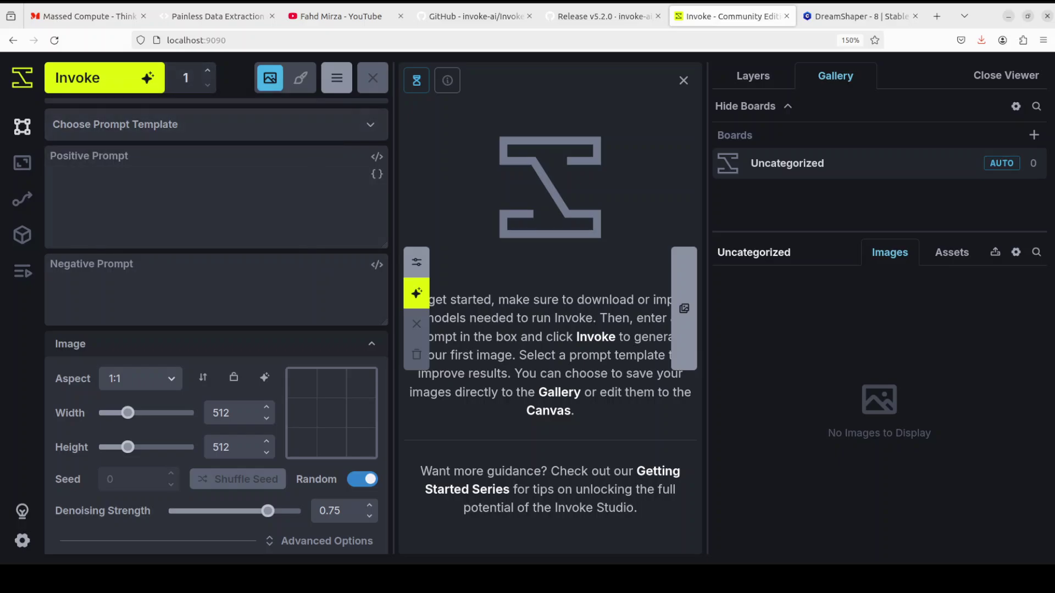
{"action": "left_click", "coordinate": [208, 71]}
{"action": "left_click", "coordinate": [208, 71]}
{"action": "left_click", "coordinate": [207, 71]}
{"action": "left_click", "coordinate": [207, 71]}
{"action": "left_click", "coordinate": [208, 71]}
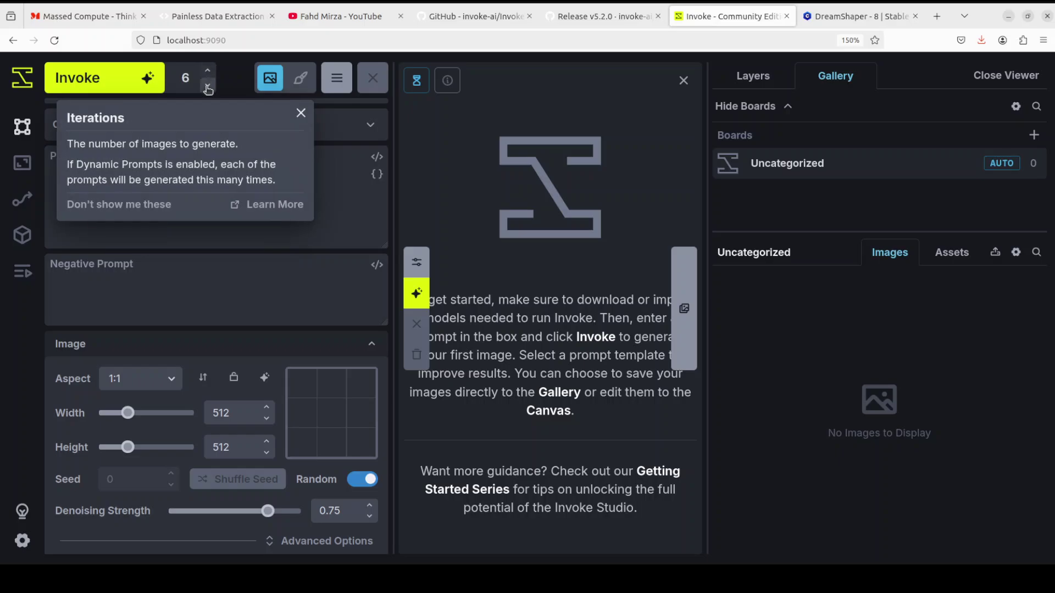
{"action": "left_click", "coordinate": [208, 86]}
{"action": "left_click", "coordinate": [207, 86]}
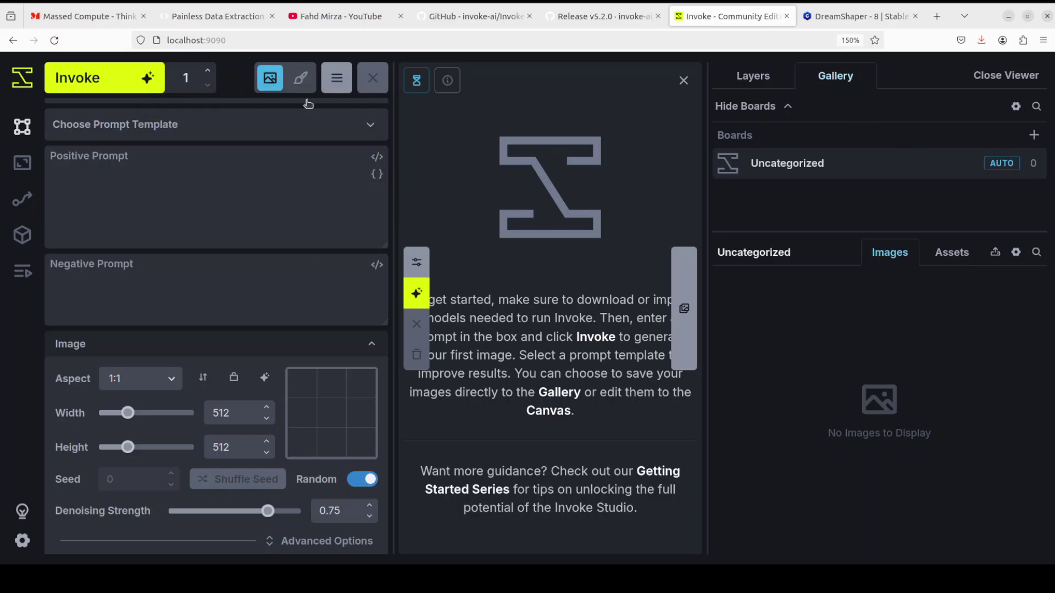
Step: Examine the canvas and gallery output modes, the session and queue options, and the default prompt templates
{"action": "left_click", "coordinate": [300, 79]}
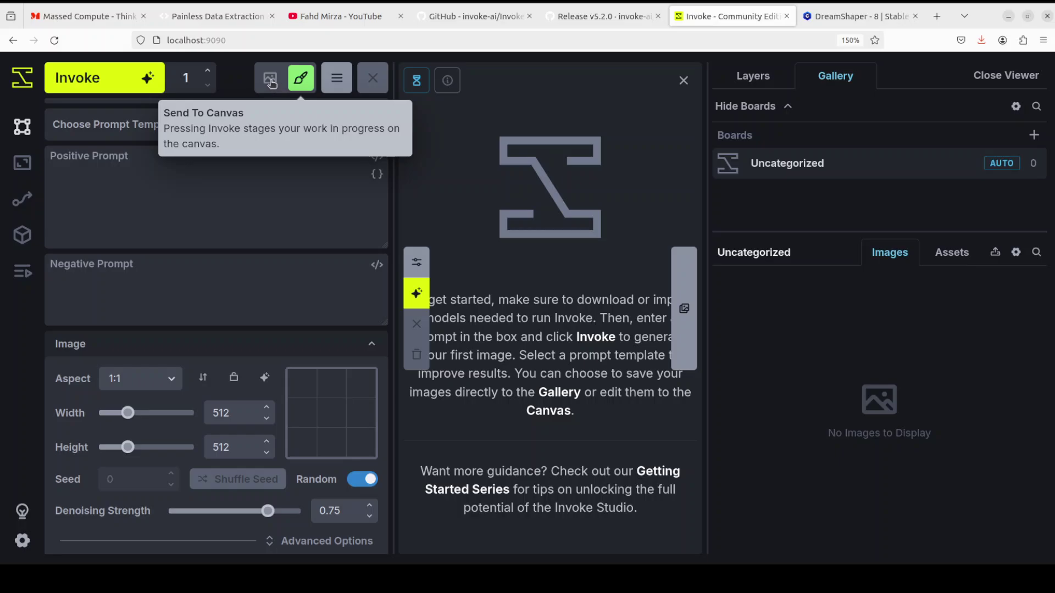
{"action": "left_click", "coordinate": [274, 84]}
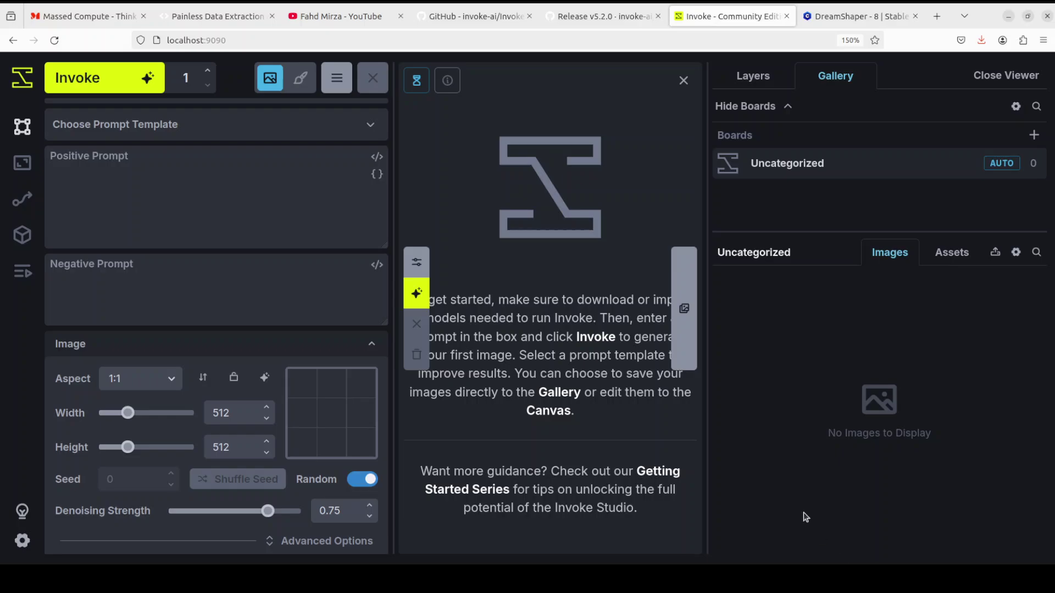
{"action": "left_click", "coordinate": [337, 81]}
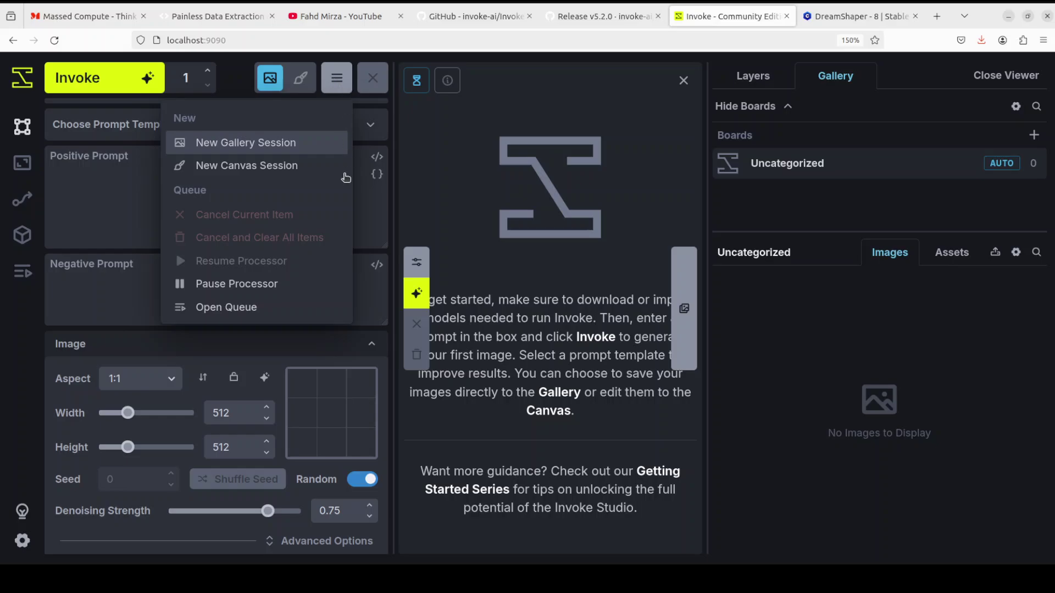
{"action": "left_click", "coordinate": [769, 342]}
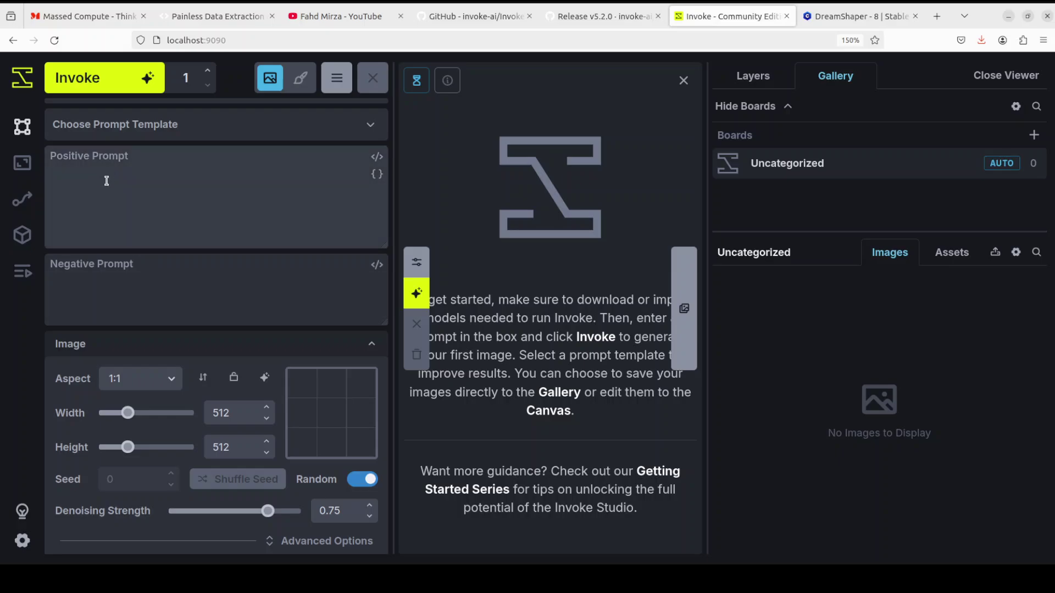
{"action": "left_click", "coordinate": [372, 128]}
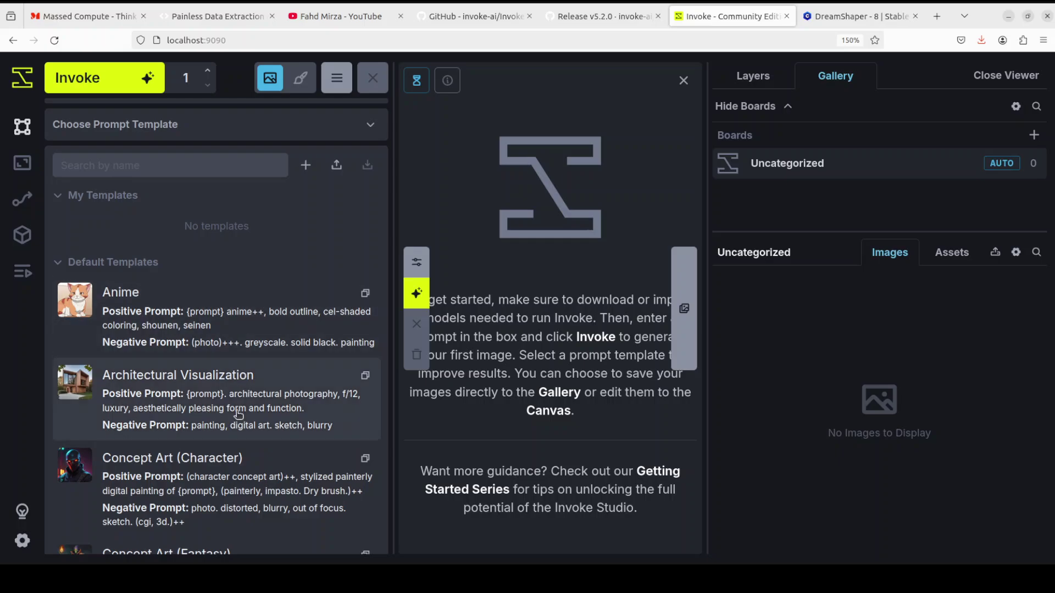
{"action": "left_click", "coordinate": [368, 128]}
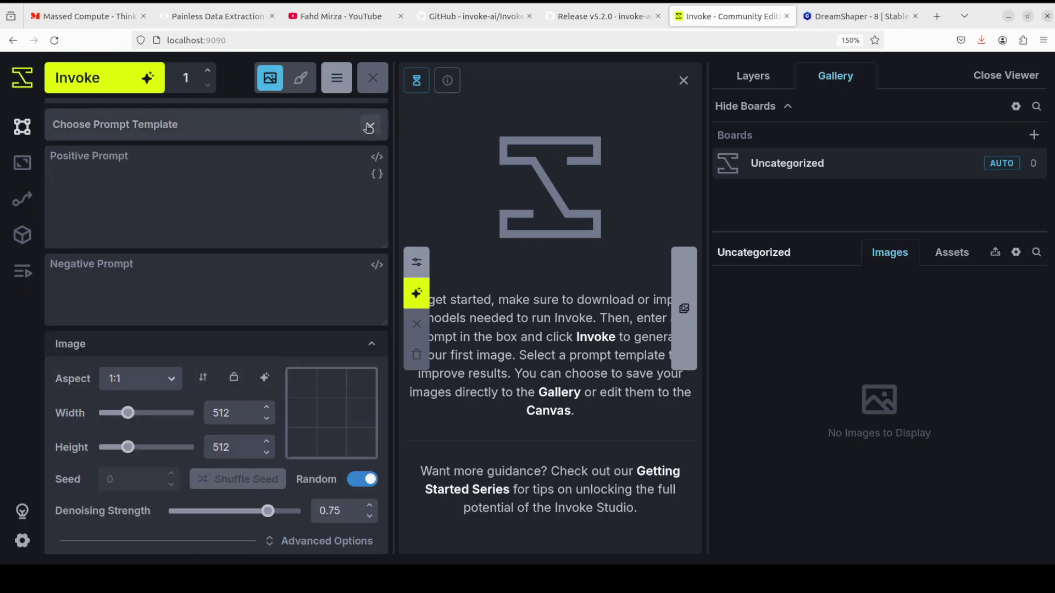
Step: Enter the medieval knight prompt with the 'Subscribe to my channel' sign as positive prompt and "blurry, distorted, nsfw, malformed" as negative prompt
{"action": "type", "text": "wooden sign reading 'Subscribe to my channel' amidst a vibrant Renaissance fair. The scene includes jesters, merchants, and townspeople in traditional attire, with a majestic castle backdrop and fluttering pennants bearing coats of arms."}
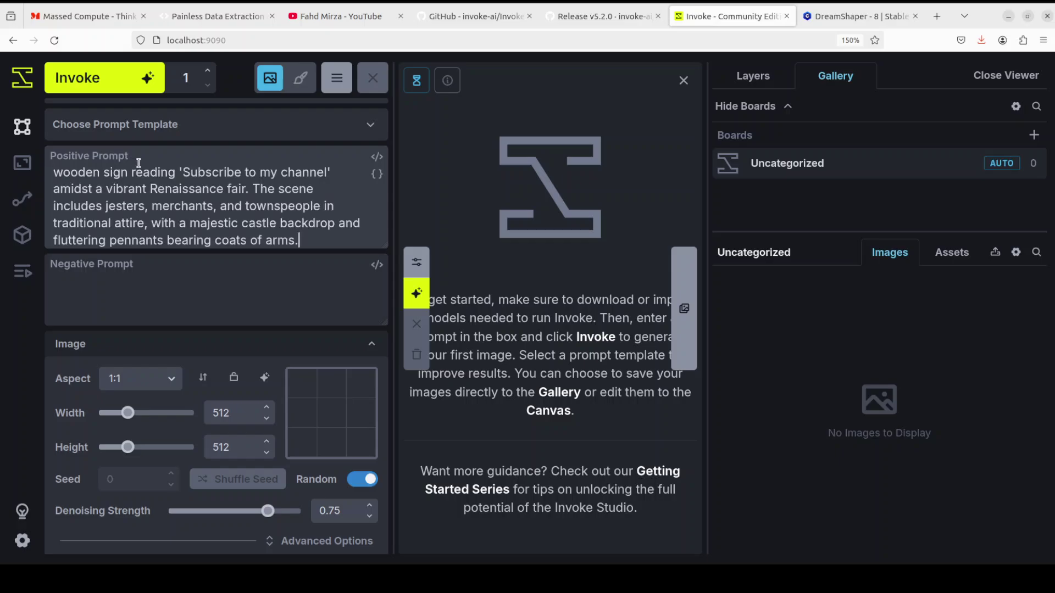
{"action": "scroll", "coordinate": [221, 199], "scroll_direction": "up", "scroll_amount": 2}
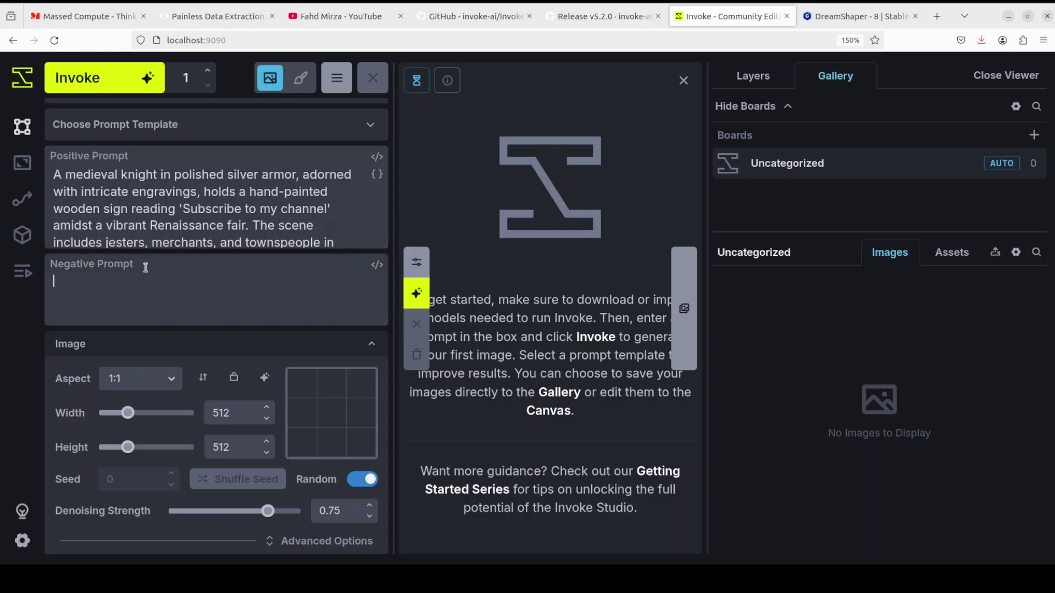
{"action": "type", "text": "bl"}
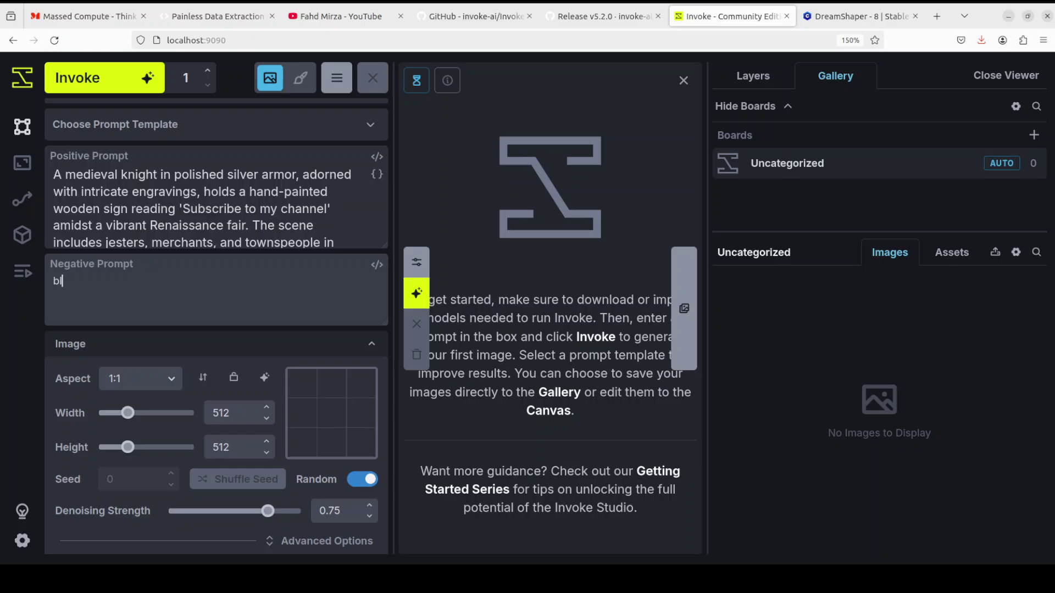
{"action": "type", "text": "urry, distorted, nsfw, malforemd"}
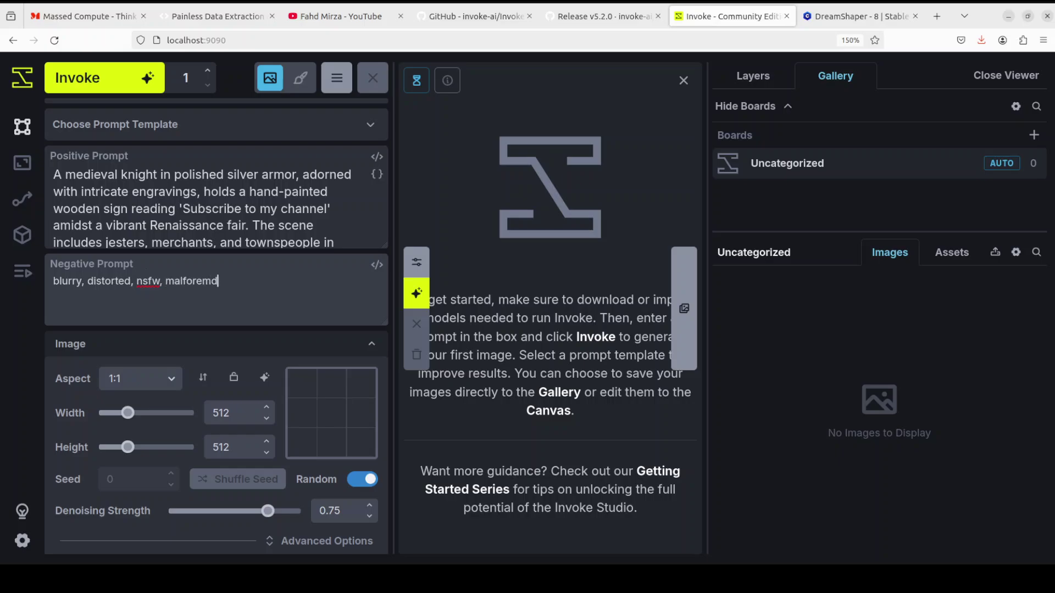
{"action": "key", "text": "BackSpace"}
{"action": "key", "text": "BackSpace"}
{"action": "type", "text": "med"}
Step: Review the Generation and Advanced settings, and generate the knight image with the dreamshaper_8 model
{"action": "scroll", "coordinate": [333, 361], "scroll_direction": "down", "scroll_amount": 3}
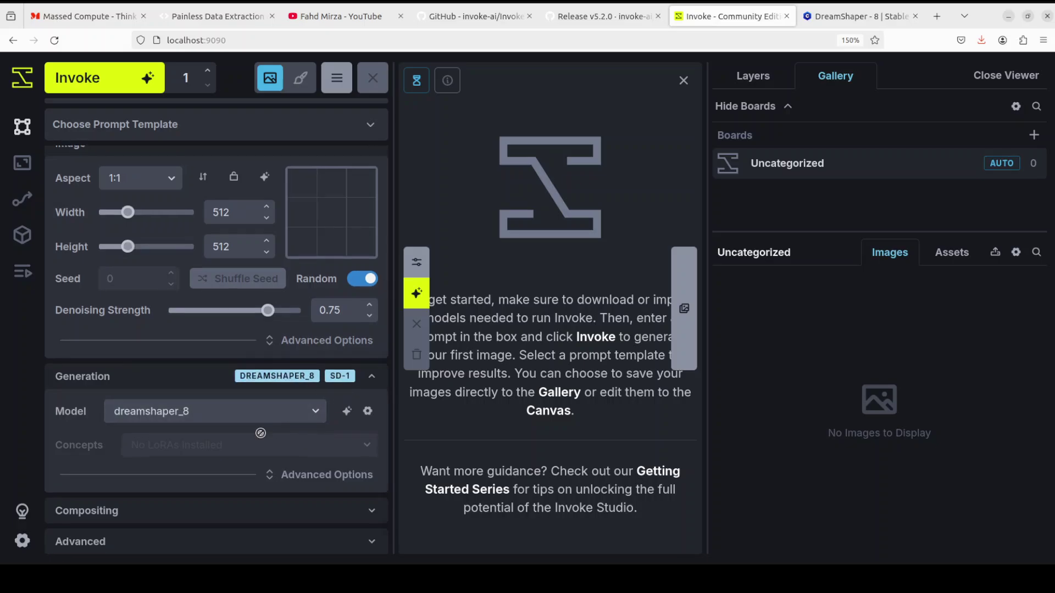
{"action": "left_click", "coordinate": [250, 548]}
{"action": "scroll", "coordinate": [242, 483], "scroll_direction": "down", "scroll_amount": 3}
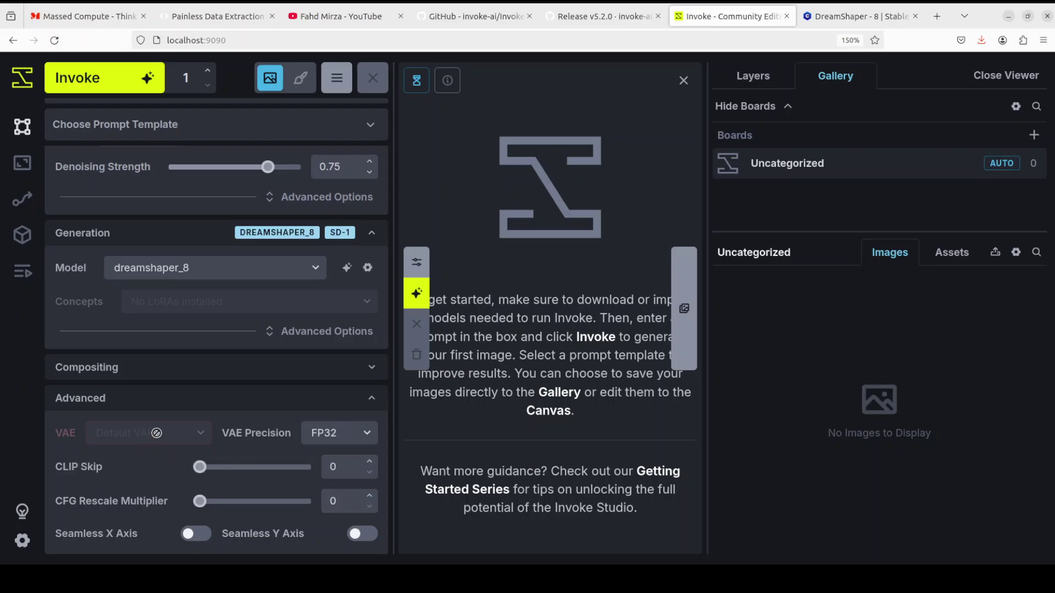
{"action": "left_click", "coordinate": [369, 401]}
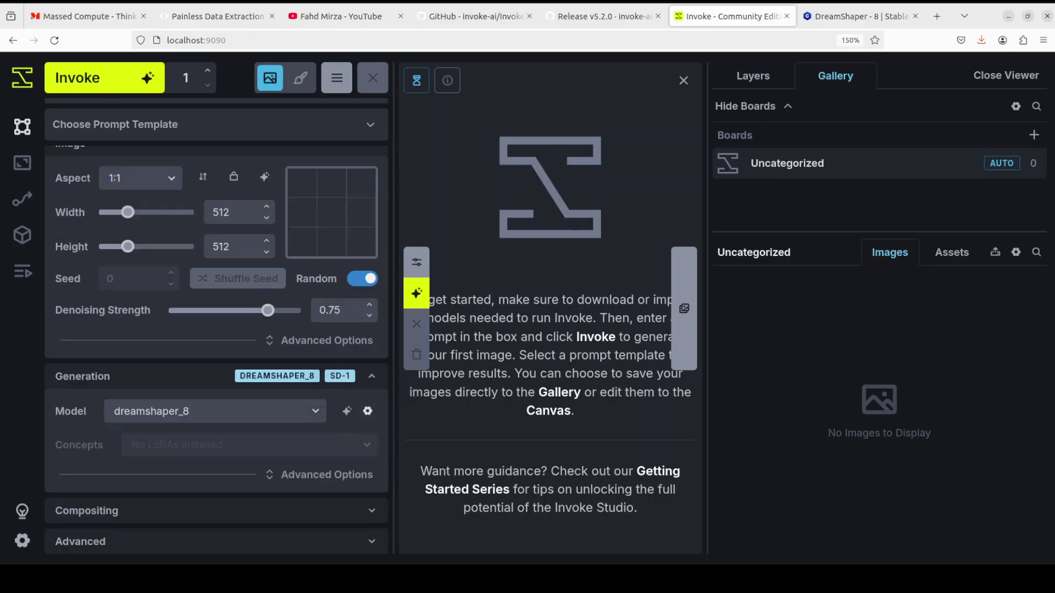
{"action": "left_click", "coordinate": [88, 88]}
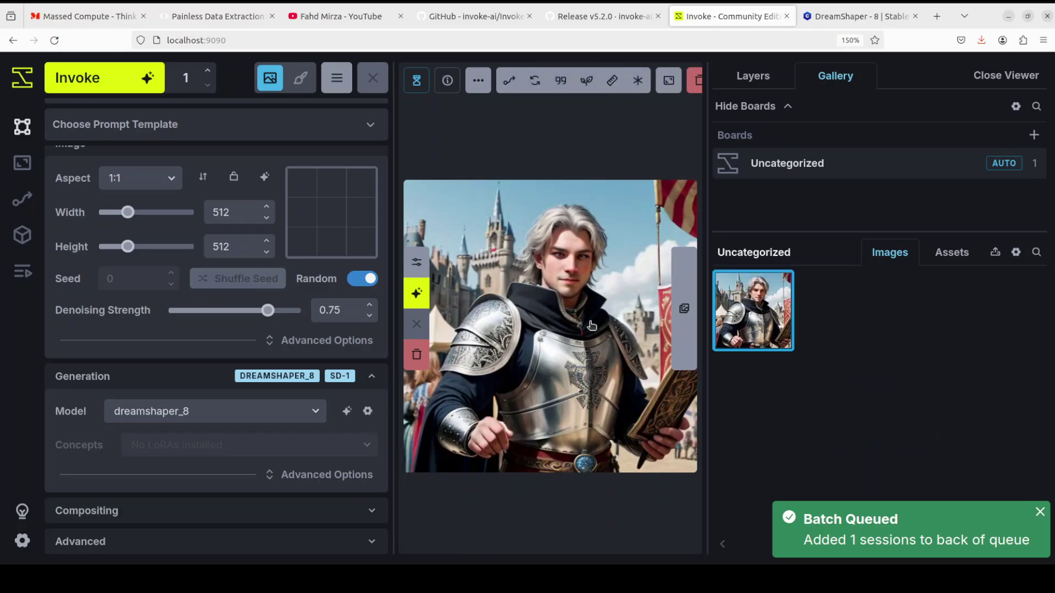
Step: Replace the positive prompt with the crimson-and-golden fire dragon 'Infernox' text and generate it with output sent to the canvas
{"action": "scroll", "coordinate": [259, 299], "scroll_direction": "up", "scroll_amount": 4}
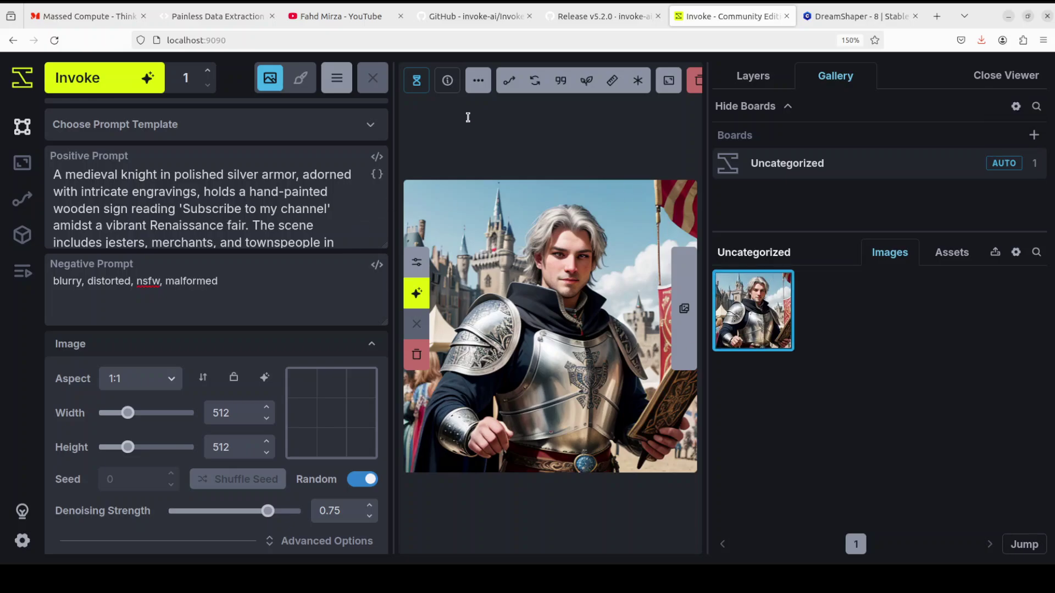
{"action": "left_click", "coordinate": [302, 81]}
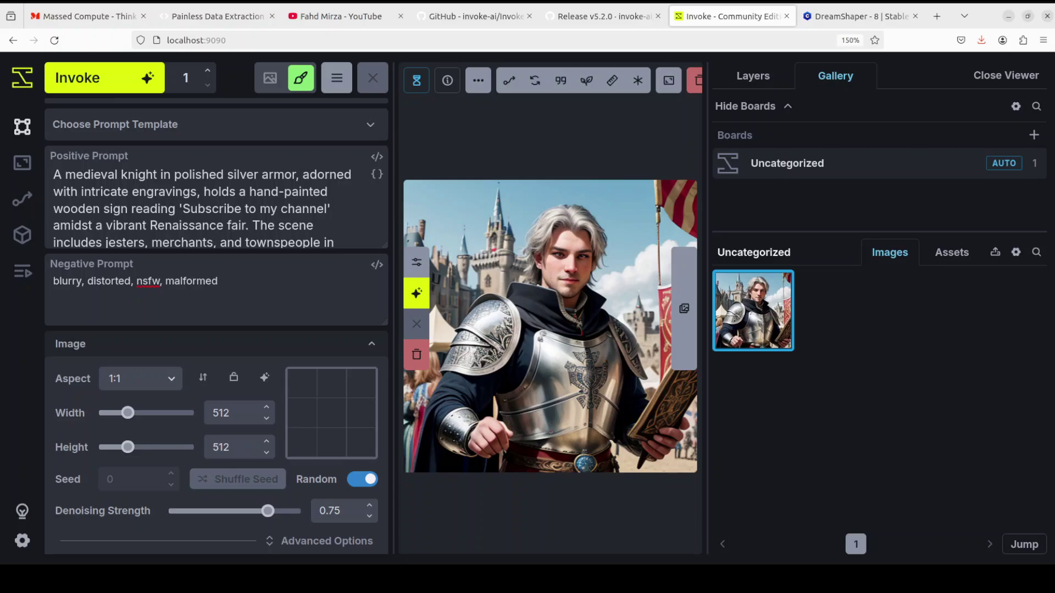
{"action": "key", "text": "ctrl+a"}
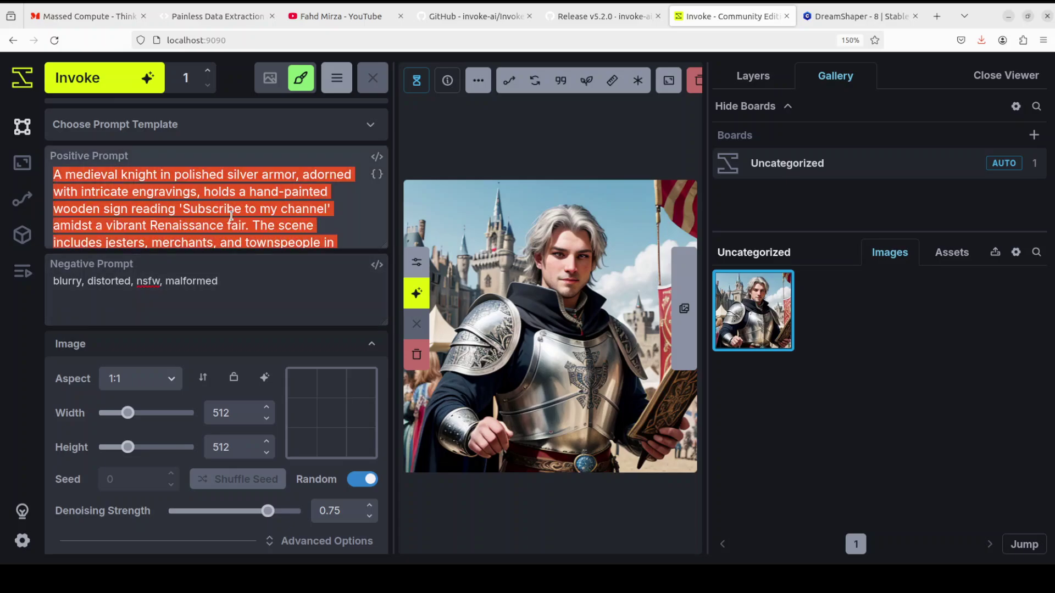
{"action": "key", "text": "BackSpace"}
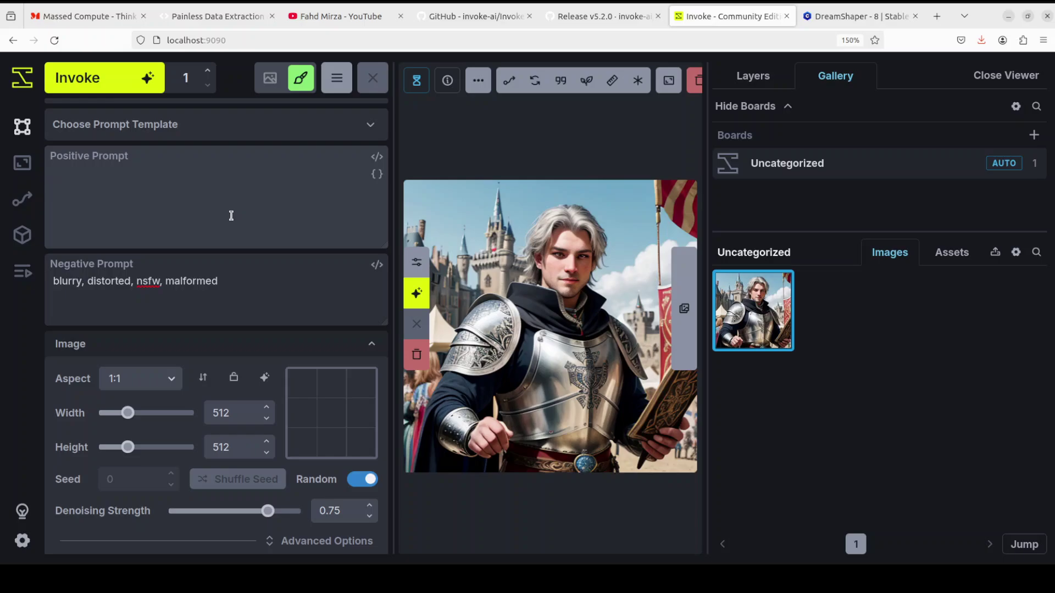
{"action": "key", "text": "ctrl+v"}
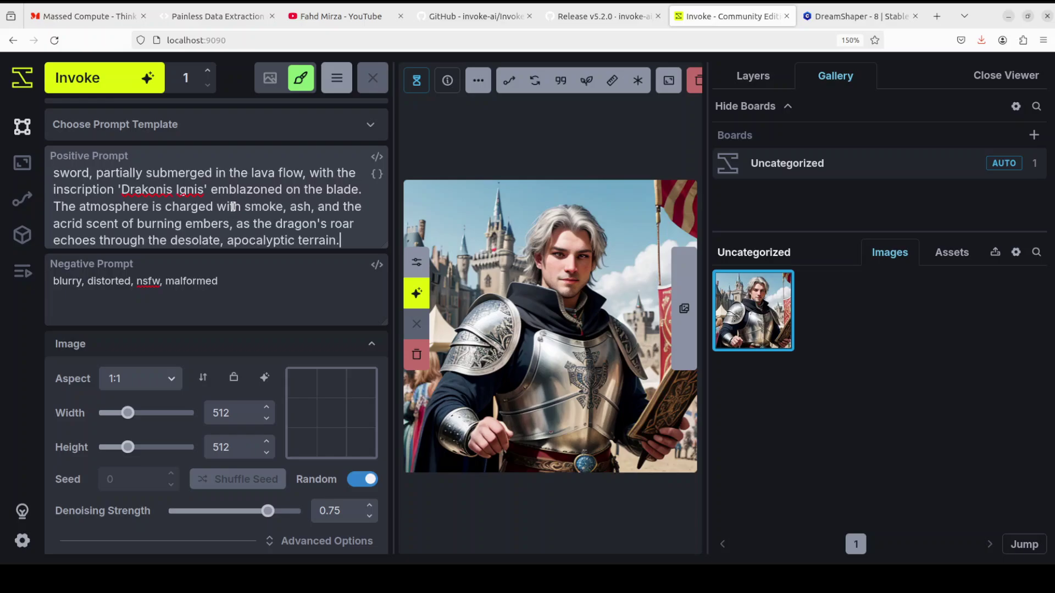
{"action": "scroll", "coordinate": [233, 209], "scroll_direction": "up", "scroll_amount": 5}
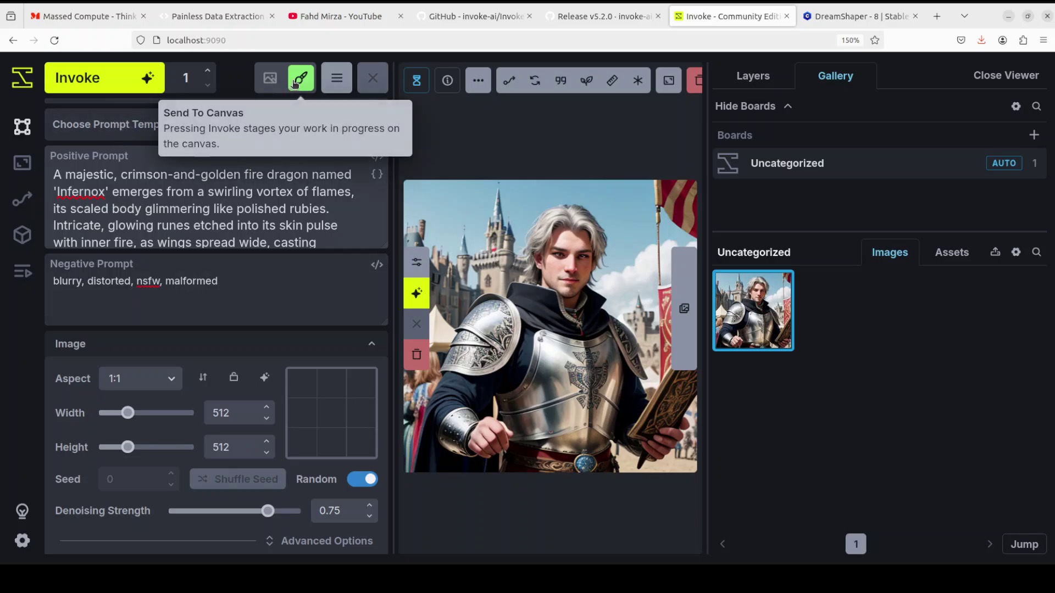
{"action": "left_click", "coordinate": [84, 80]}
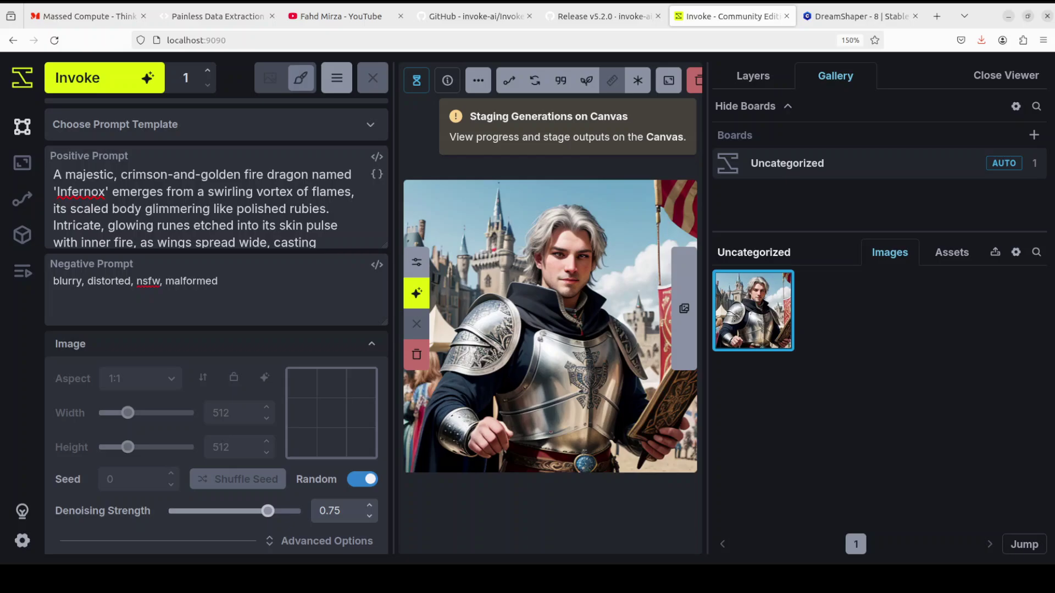
Step: Show the staged dragon image on the canvas and collapse the Layers and Gallery side panel
{"action": "key", "text": "z"}
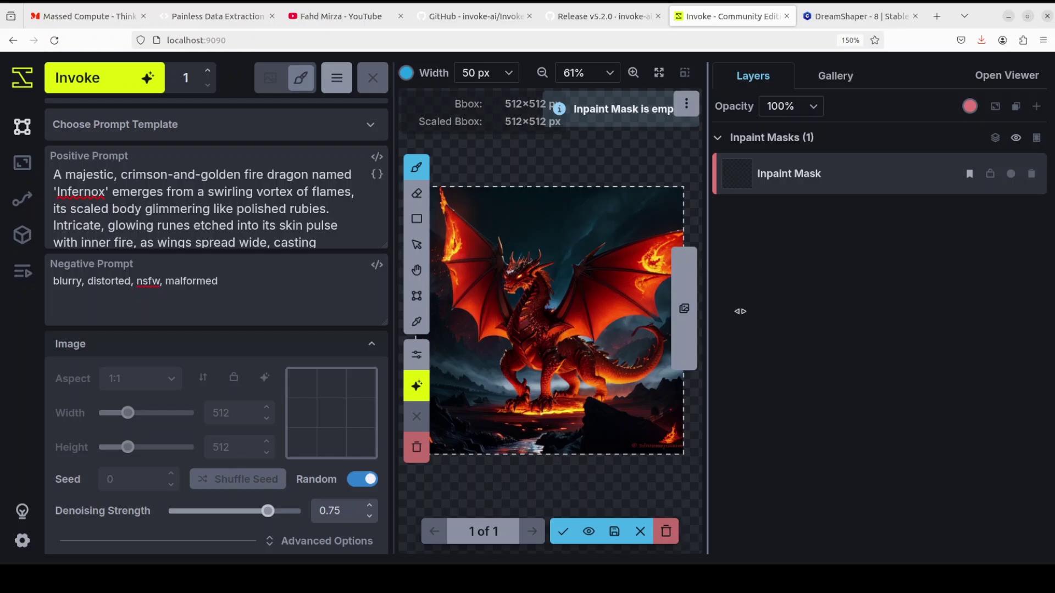
{"action": "left_click", "coordinate": [686, 310]}
{"action": "left_click", "coordinate": [1019, 307]}
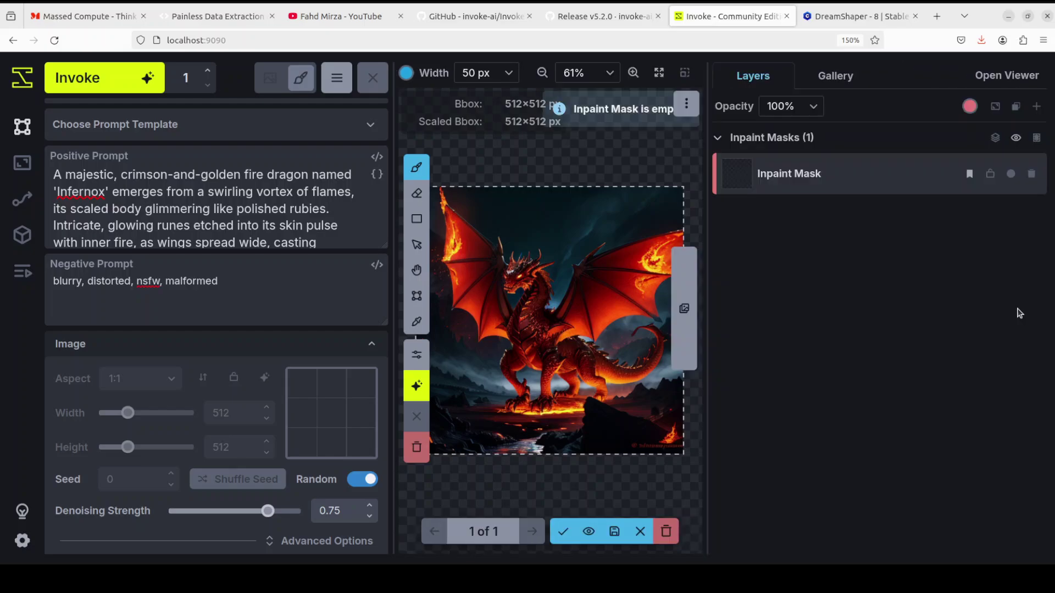
{"action": "left_click", "coordinate": [684, 309]}
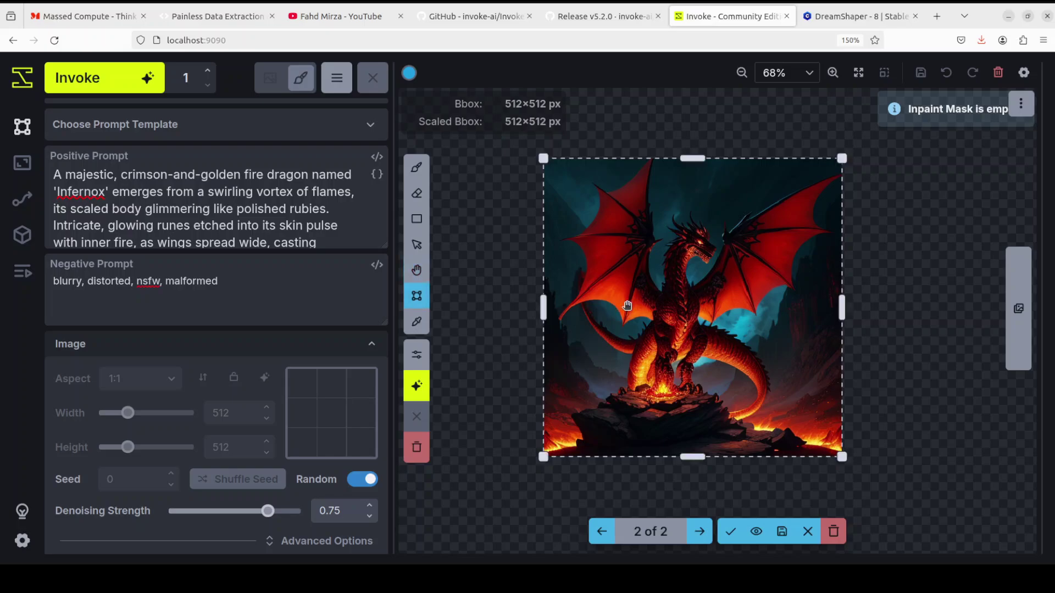
Step: Generate another variation of the Infernox fire dragon on the canvas with the same prompts
{"action": "key", "text": "h"}
{"action": "left_click_drag", "start_coordinate": [640, 302], "coordinate": [728, 299]}
{"action": "key", "text": "c"}
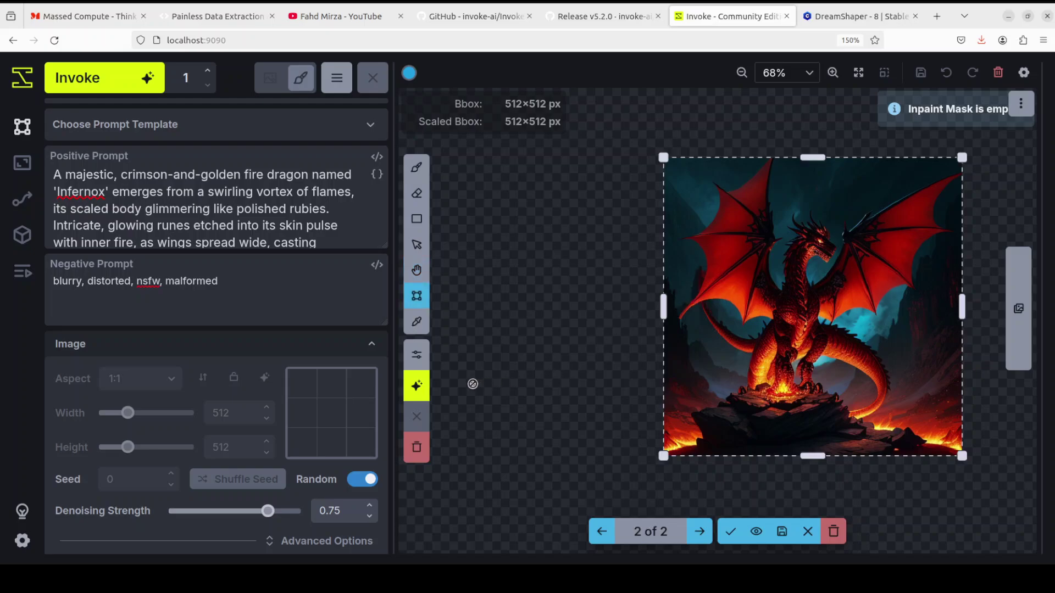
{"action": "left_click", "coordinate": [417, 388]}
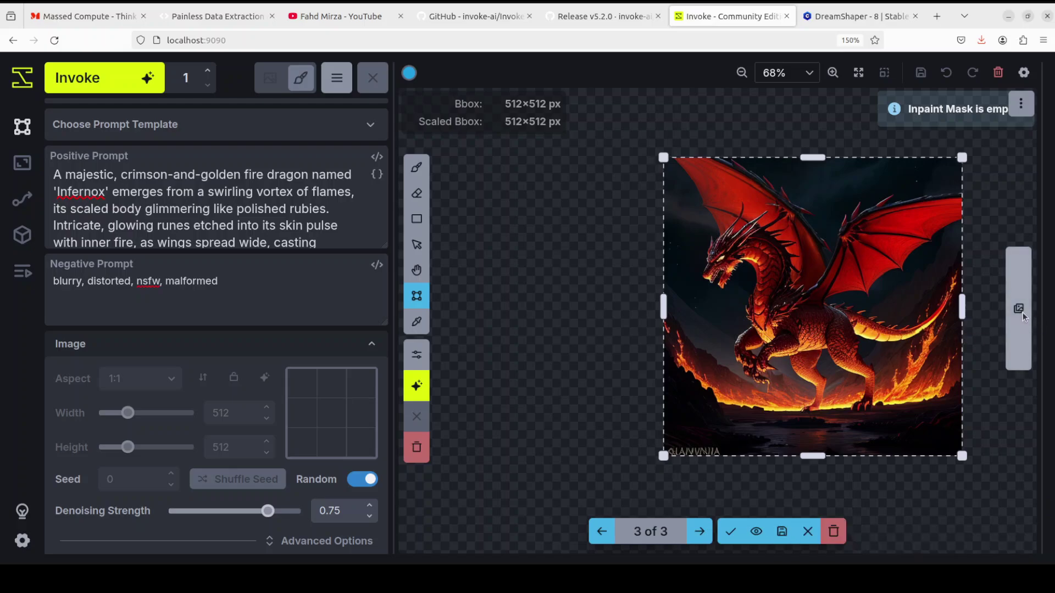
Step: Check the layers beside the dragon canvas, and switch to the YouTube channel page with the "comfyui" video search
{"action": "left_click", "coordinate": [1017, 309]}
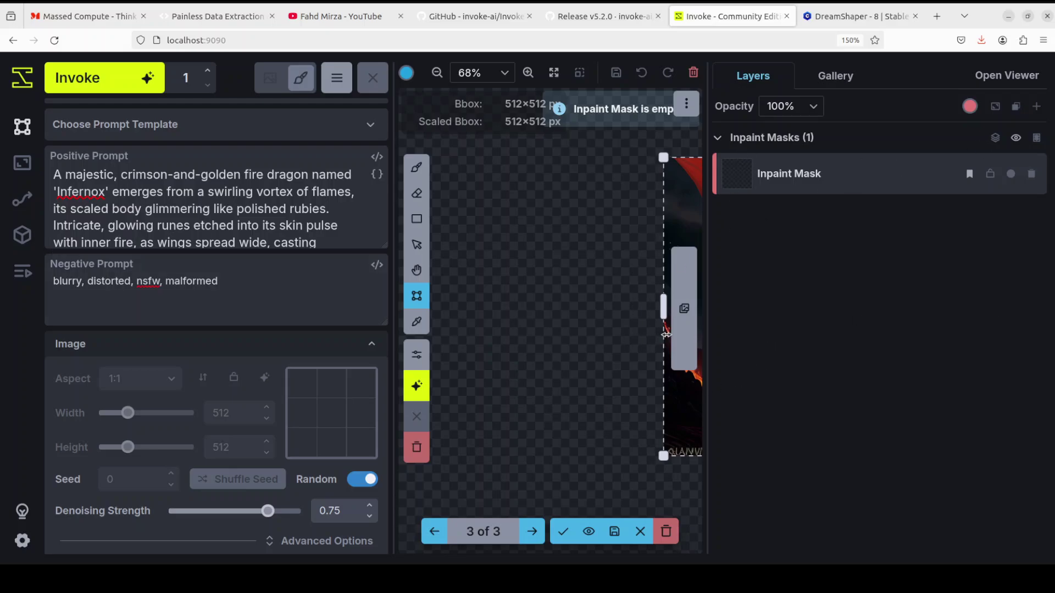
{"action": "left_click", "coordinate": [687, 316]}
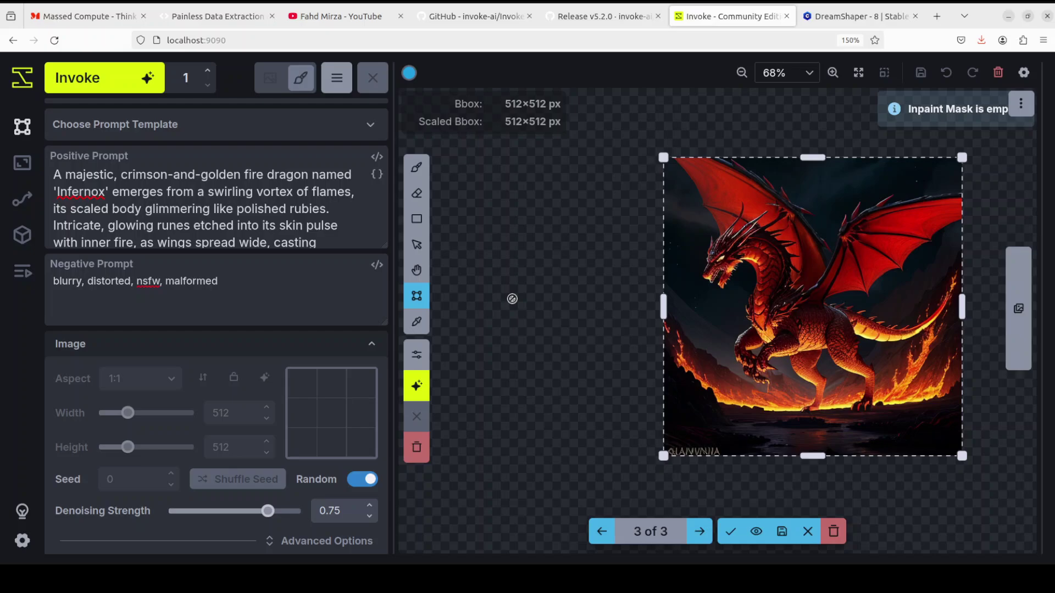
{"action": "left_click", "coordinate": [338, 17]}
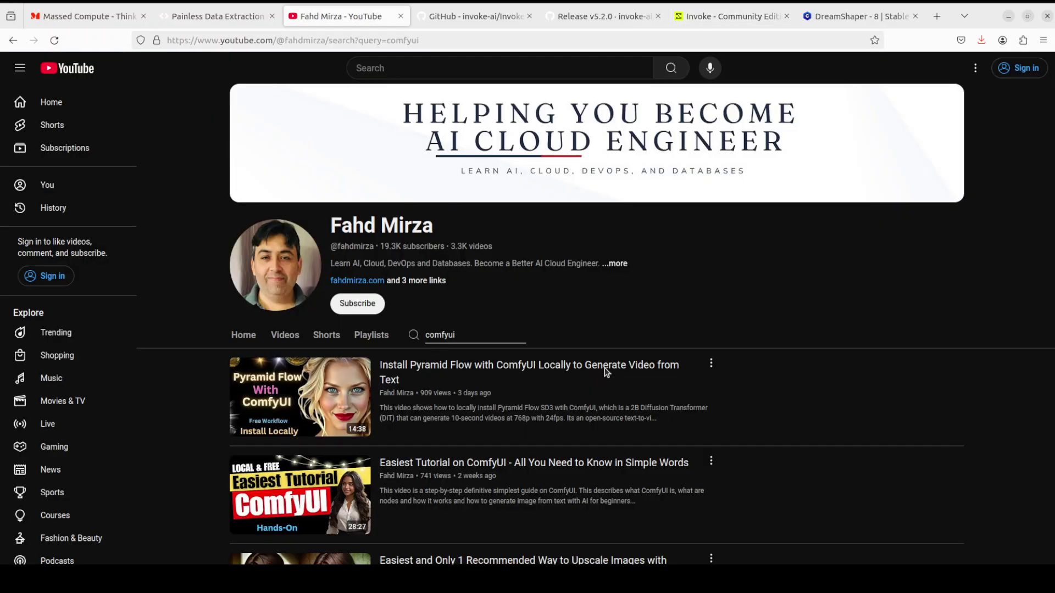